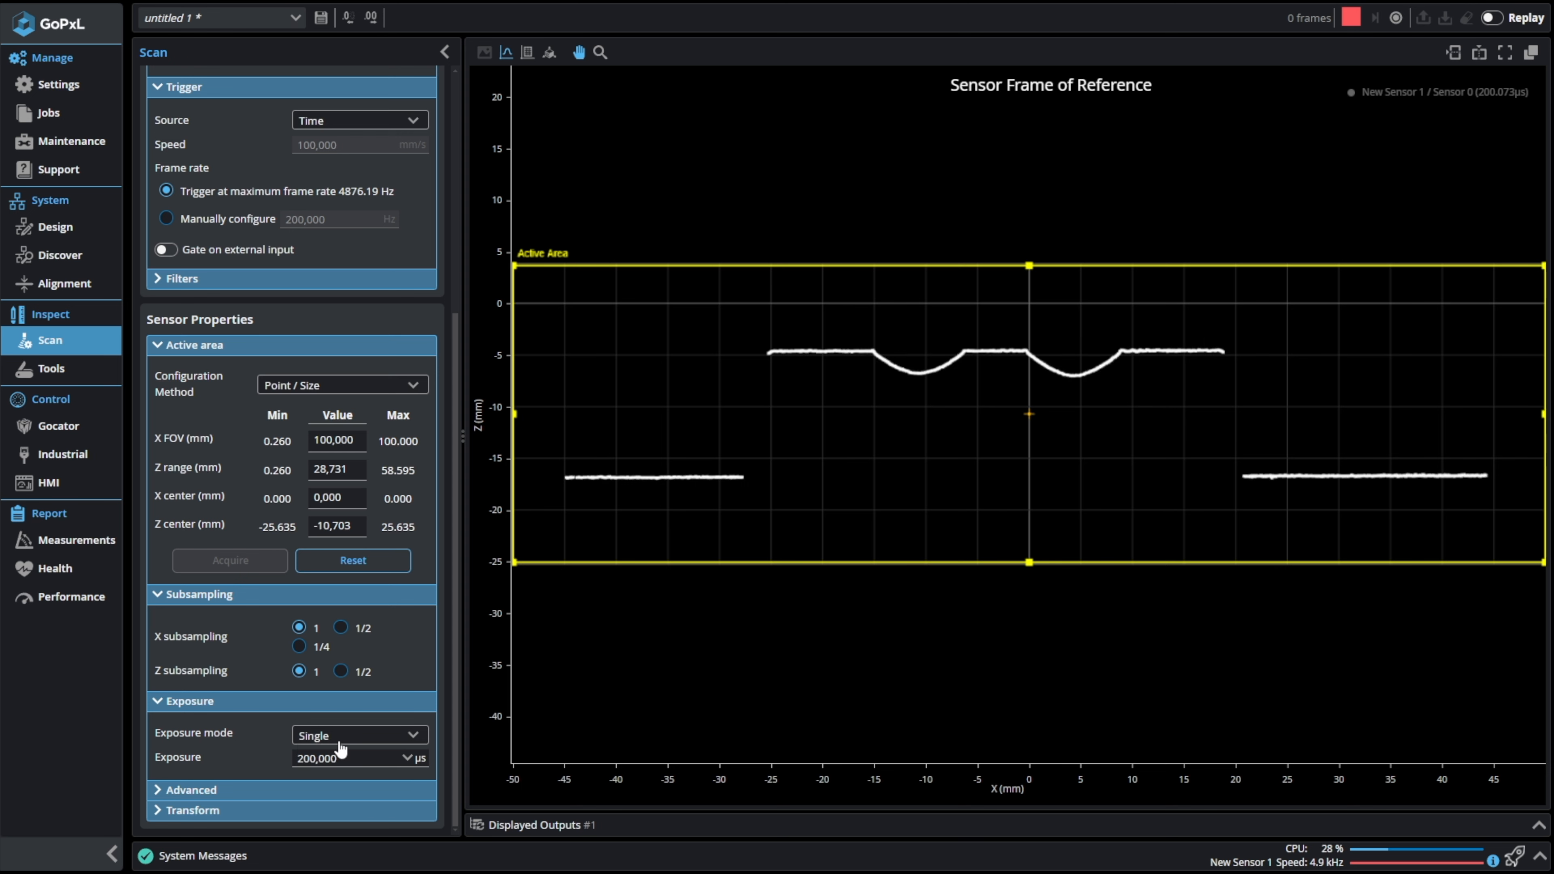
# Set the sensor's single exposure to 5000 µs
pyautogui.click(311, 760)
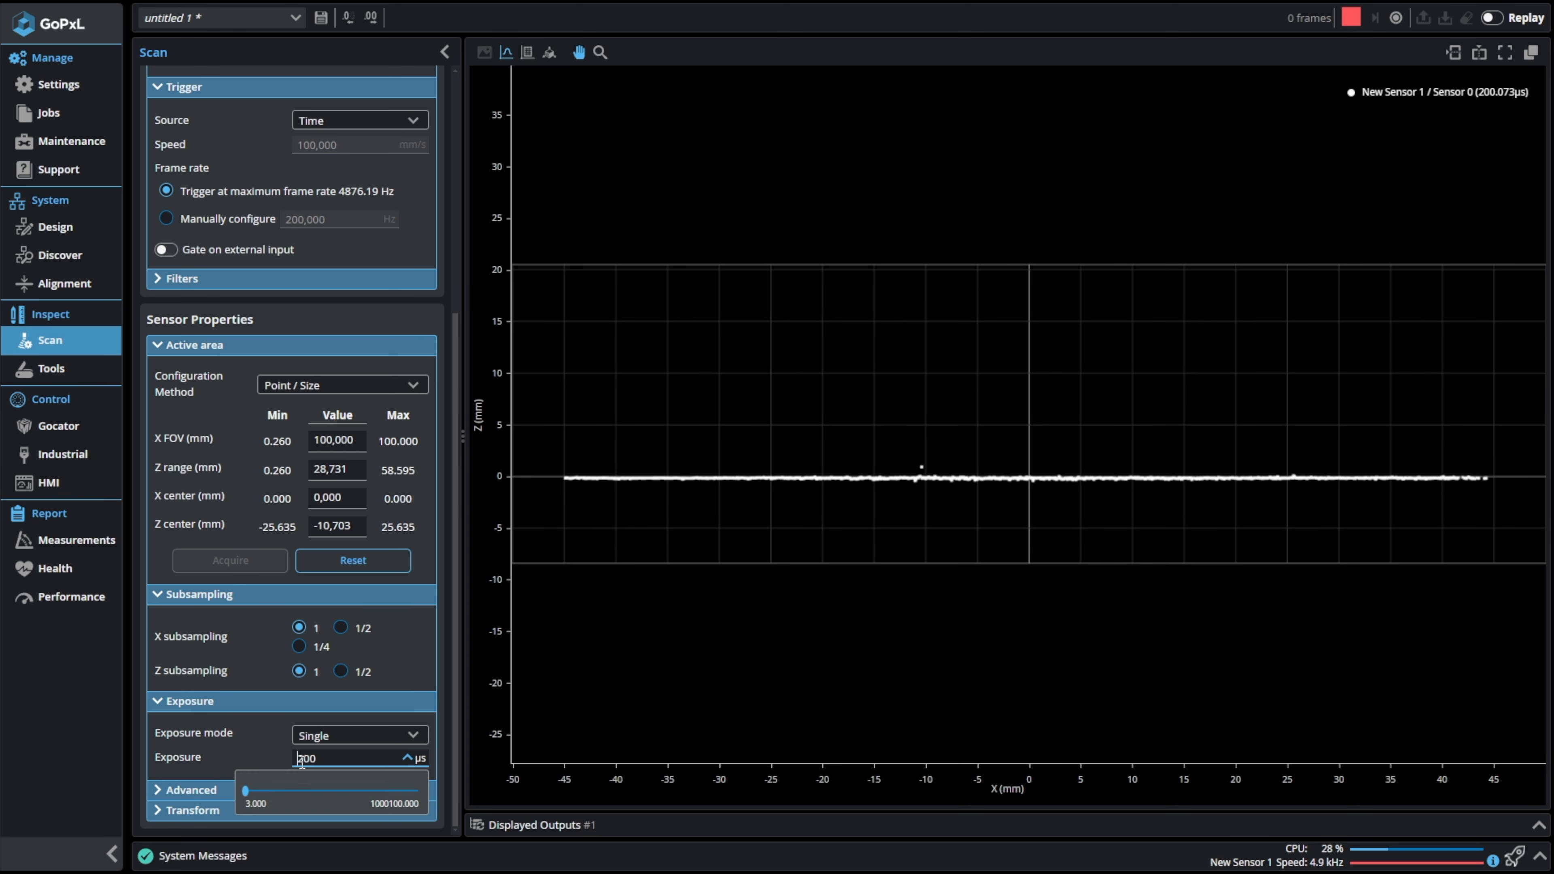
pyautogui.click(306, 759)
pyautogui.click(302, 759)
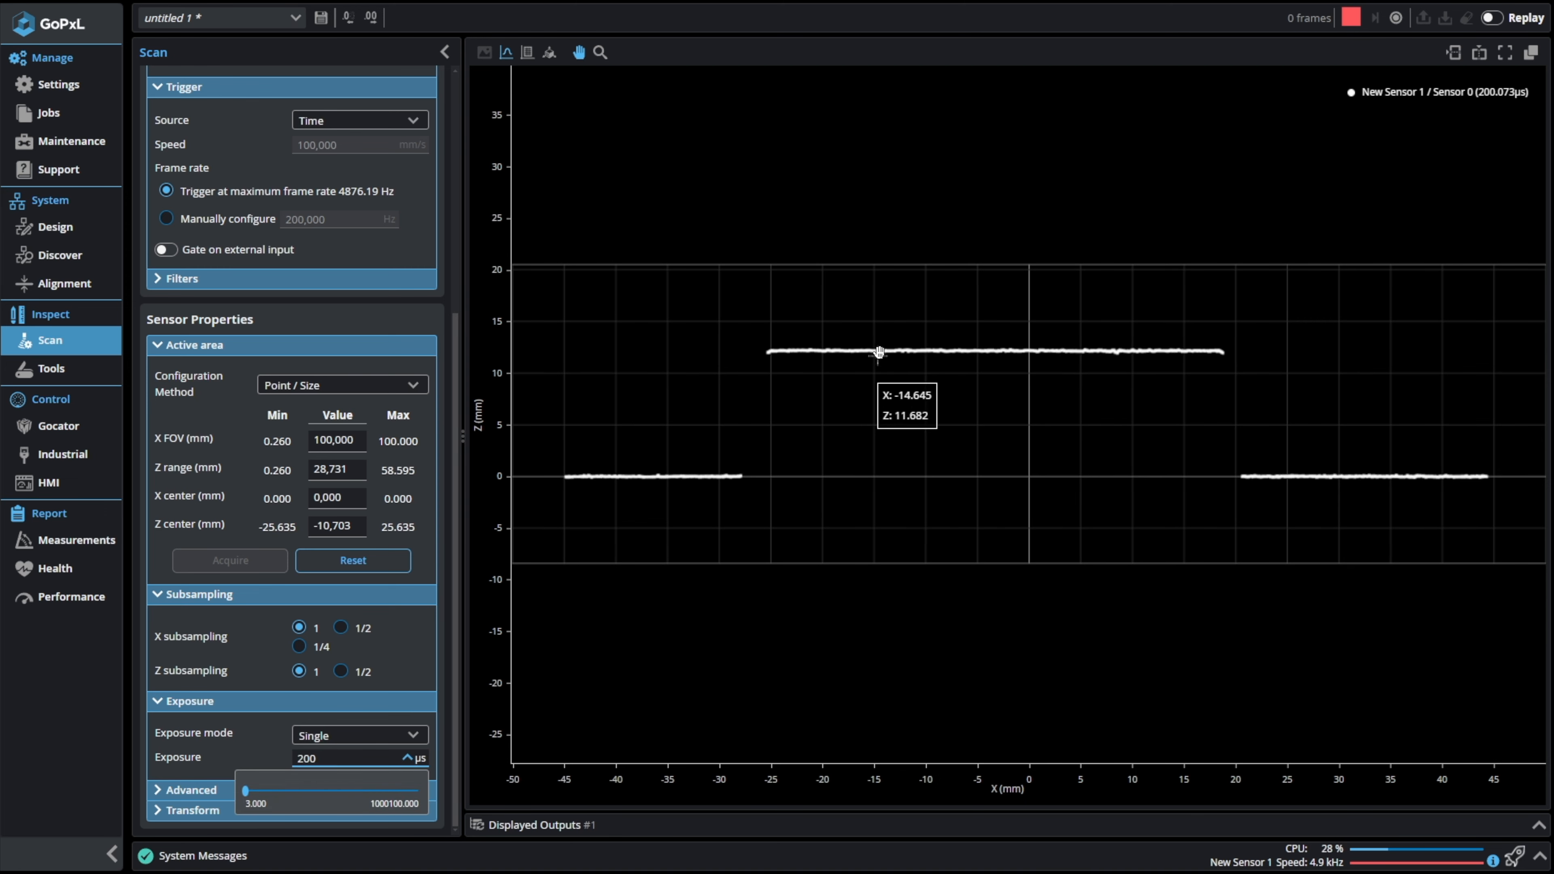
pyautogui.scroll(5, 875, 352)
pyautogui.scroll(-5, 873, 354)
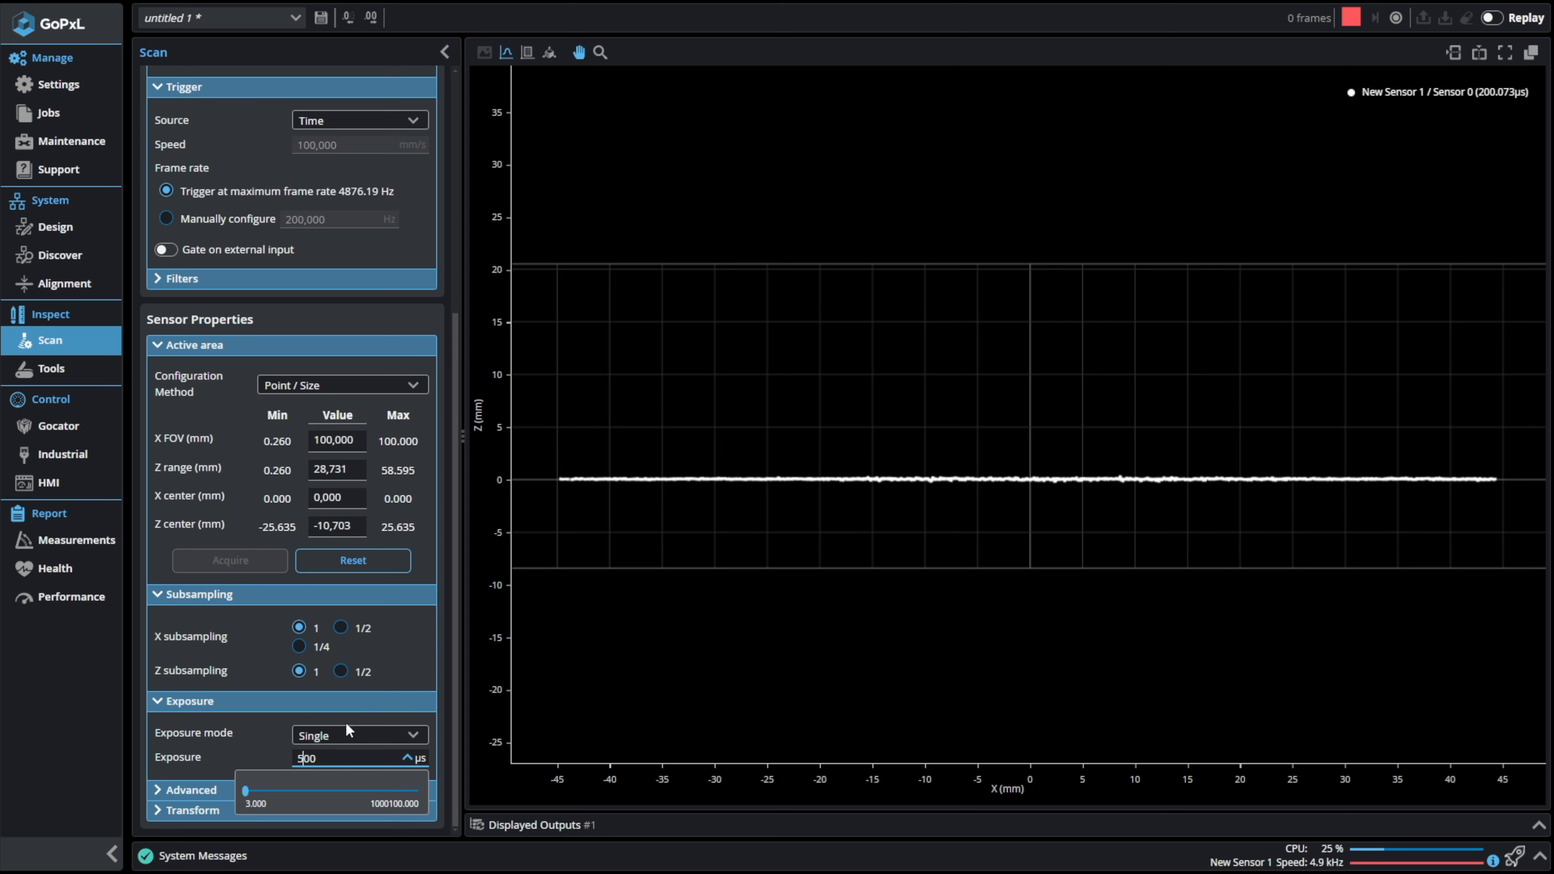
pyautogui.write('5000')
pyautogui.press('Return')
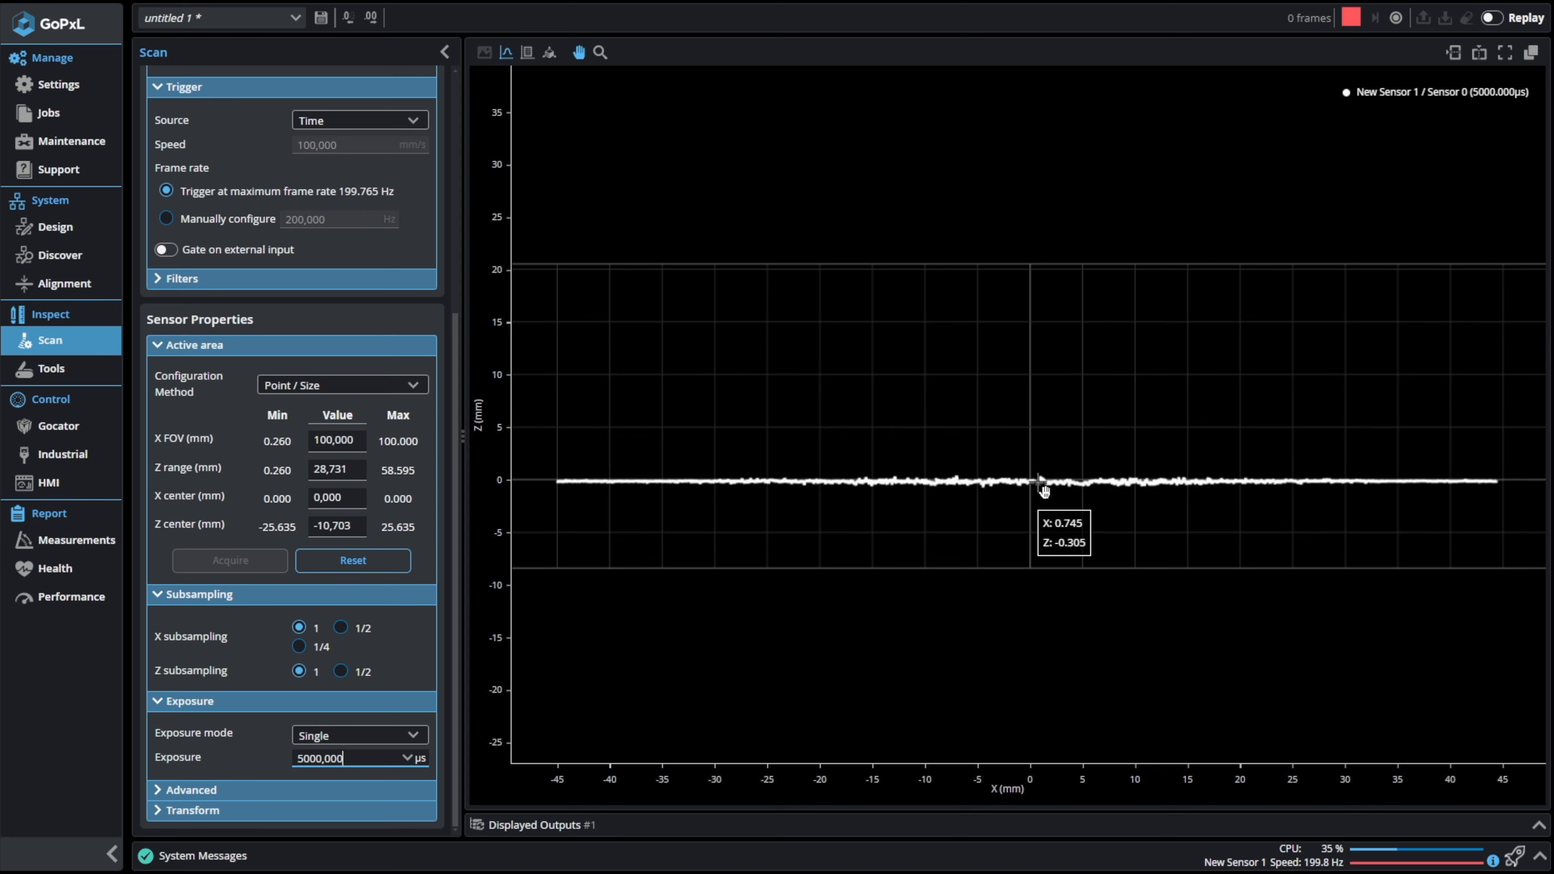
# Restore the sensor's exposure to 200 µs
pyautogui.click(306, 760)
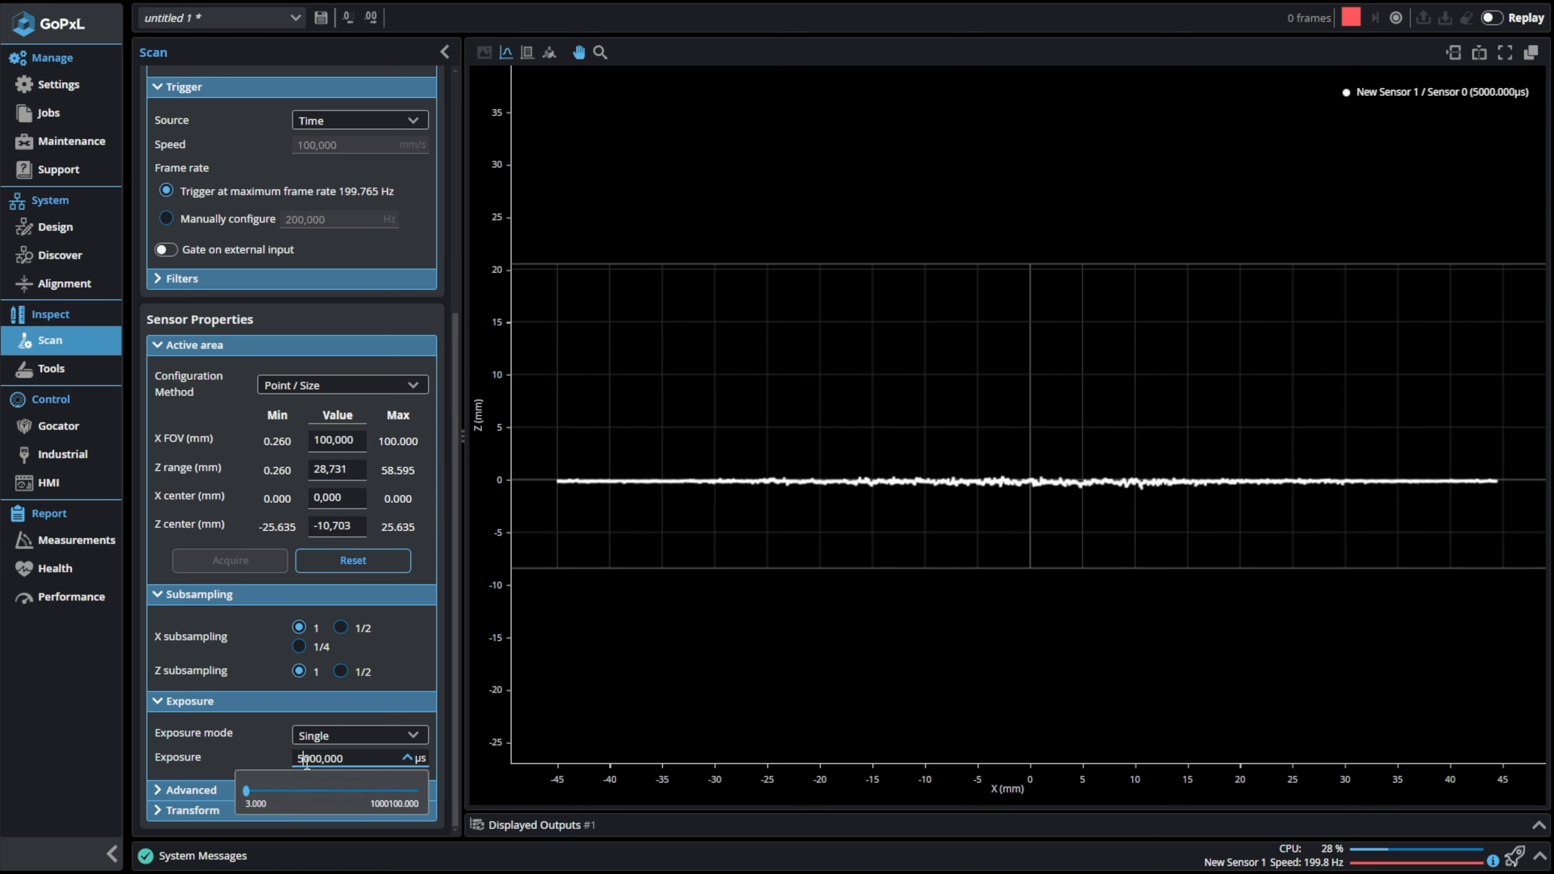
pyautogui.moveTo(307, 759); pyautogui.dragTo(290, 759)
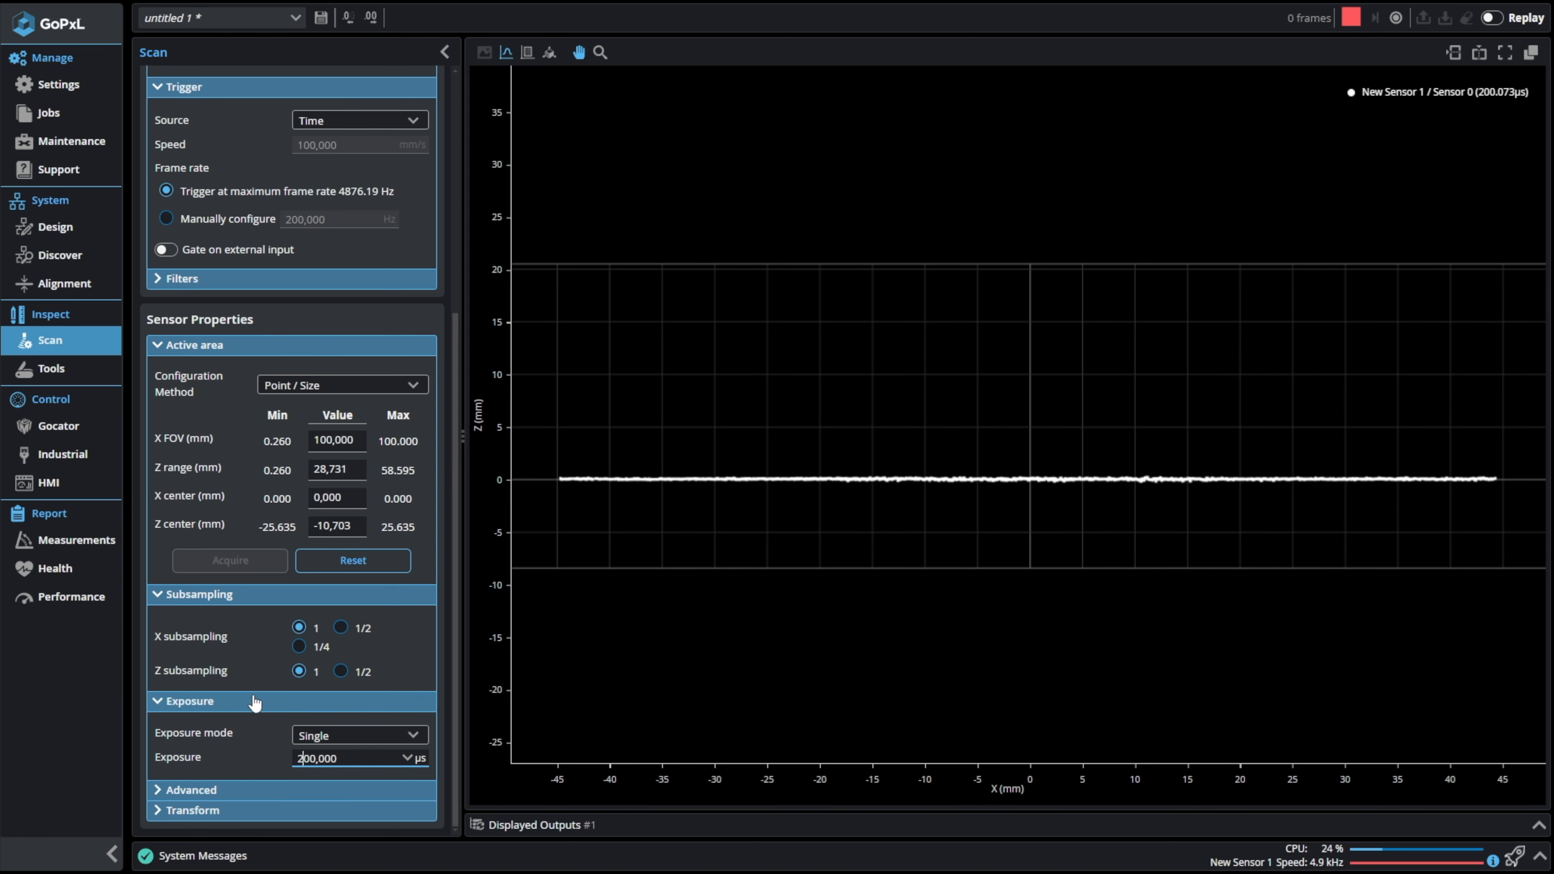
# Change the scan mode to Surface and enable intensity acquisition
pyautogui.scroll(5, 267, 736)
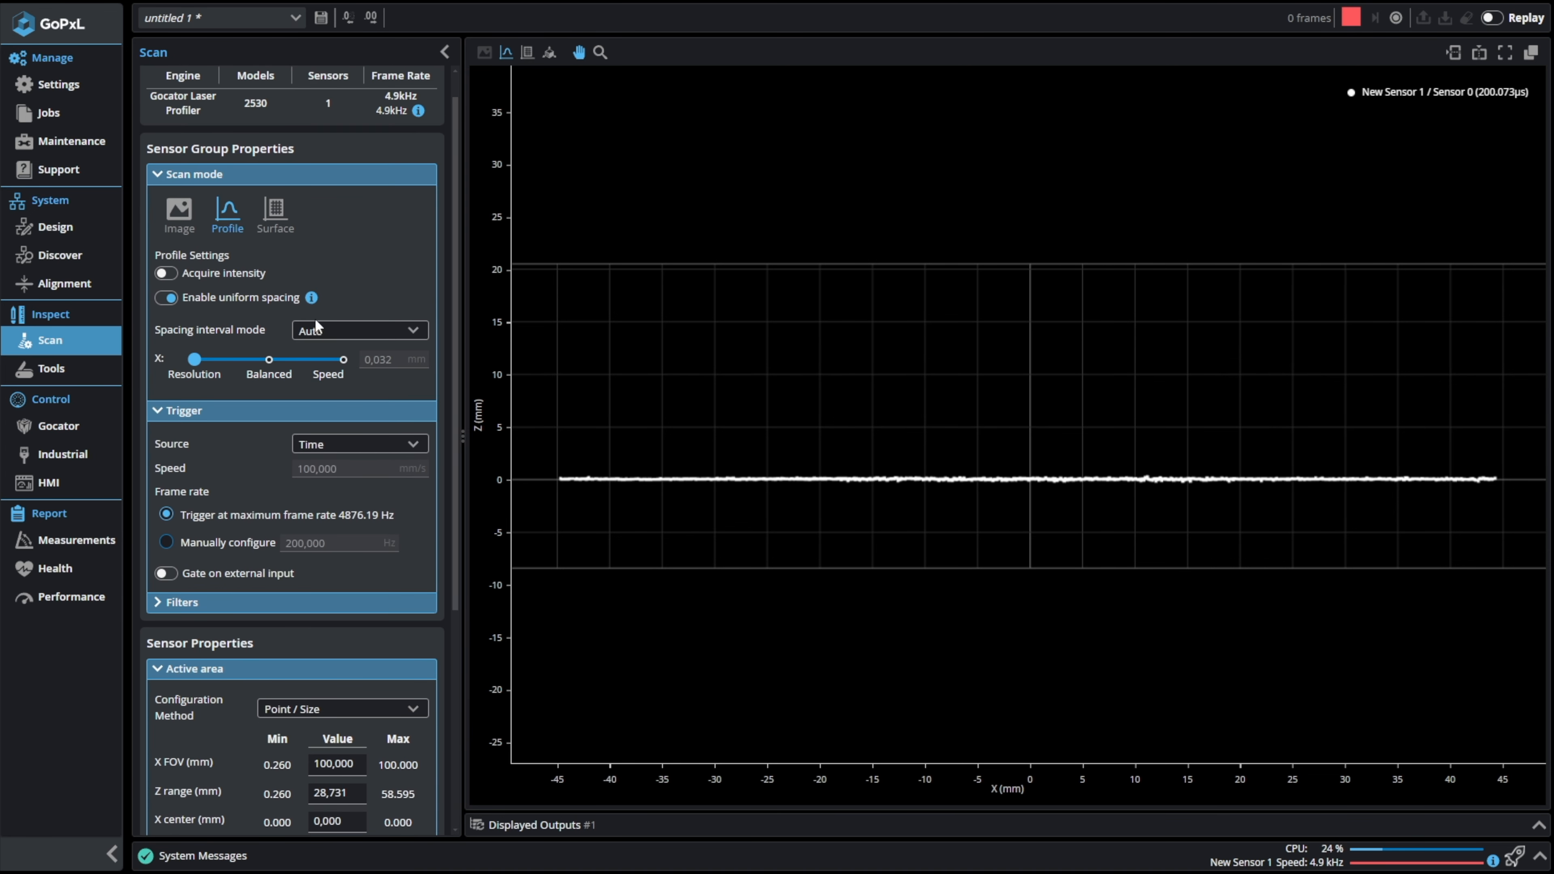
pyautogui.click(276, 217)
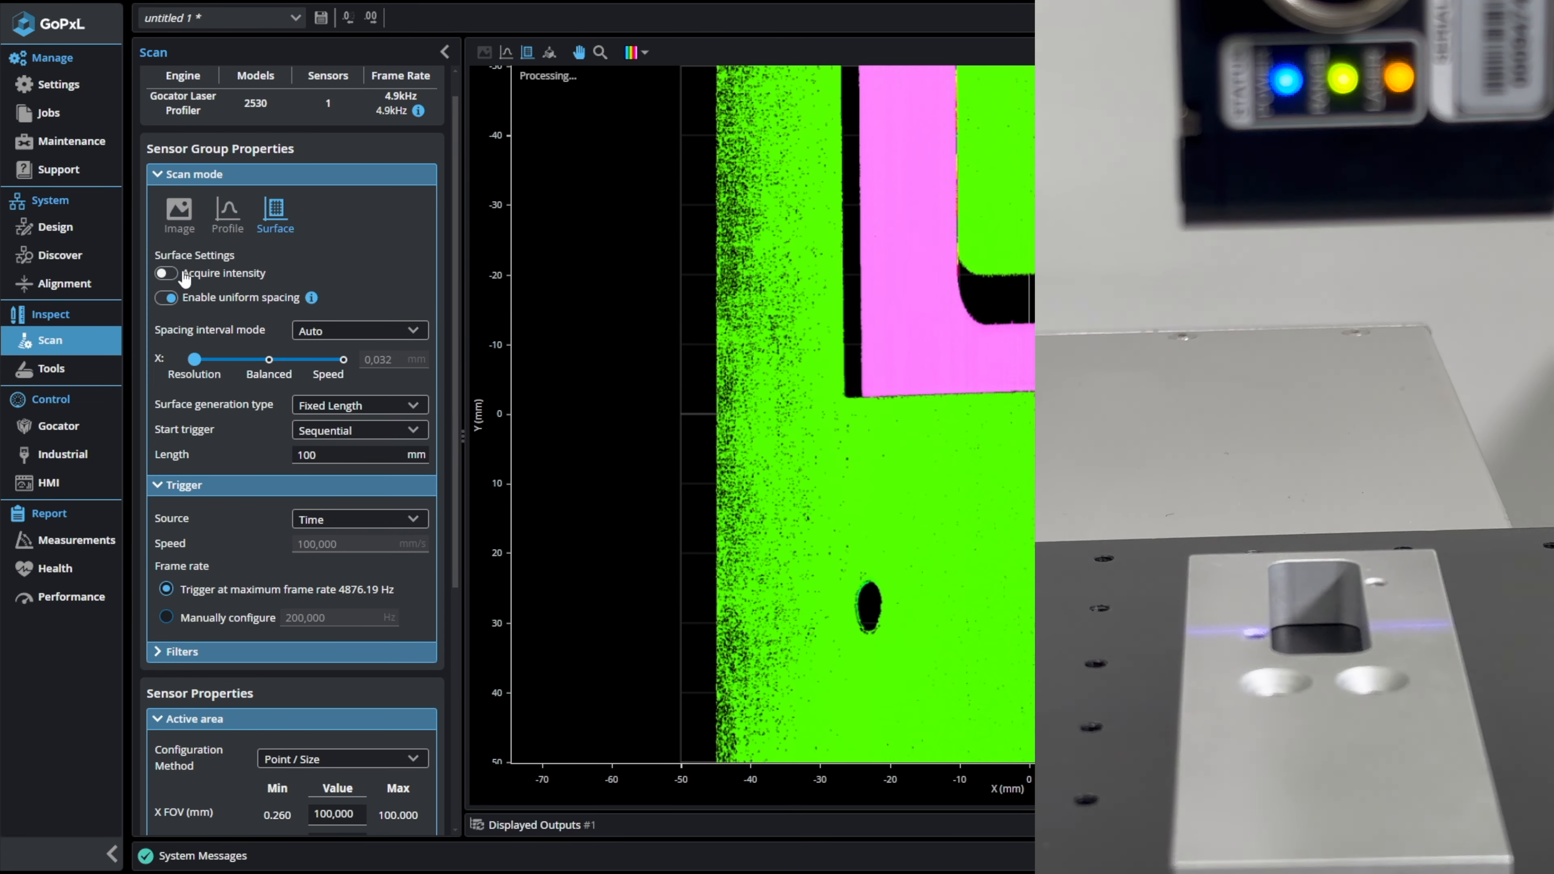
pyautogui.click(166, 274)
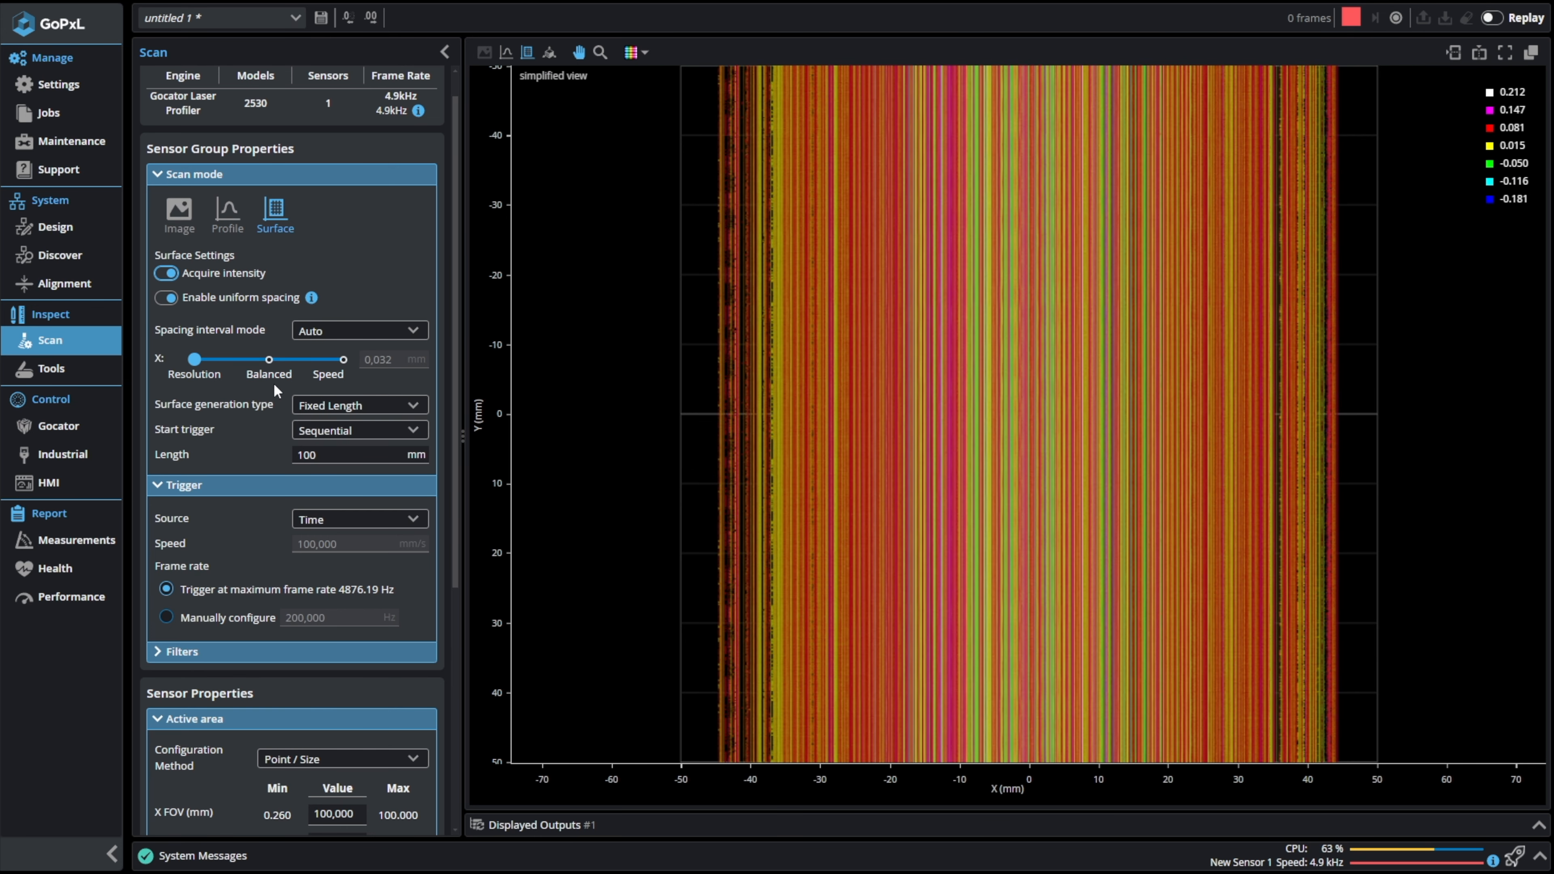
# Try the Balanced and Speed presets for the X spacing interval and return it to Resolution
pyautogui.moveTo(195, 362); pyautogui.dragTo(265, 364)
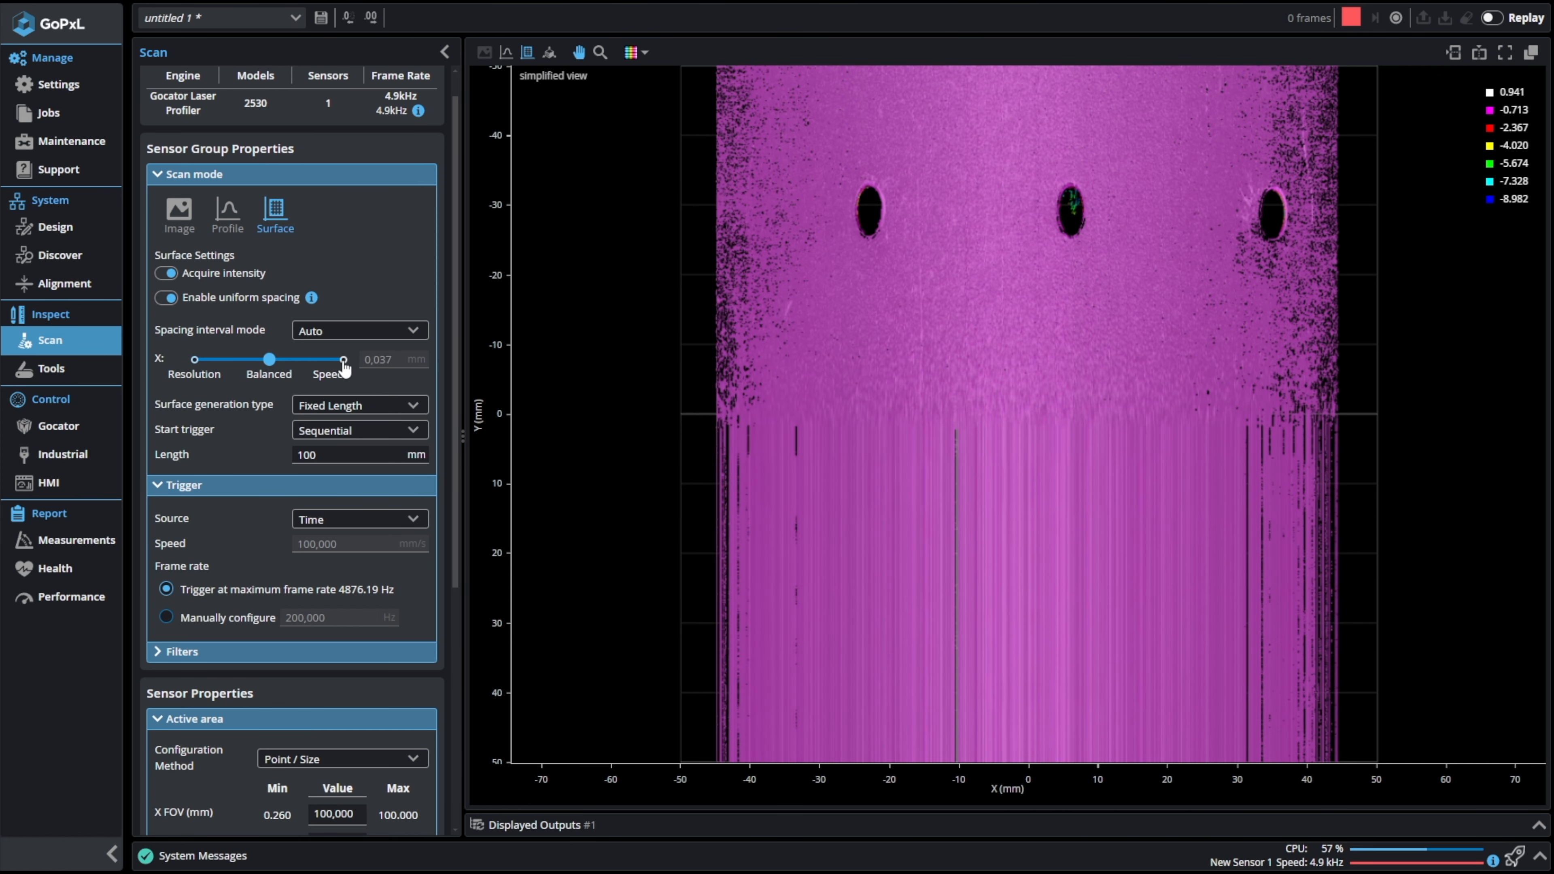
pyautogui.click(344, 360)
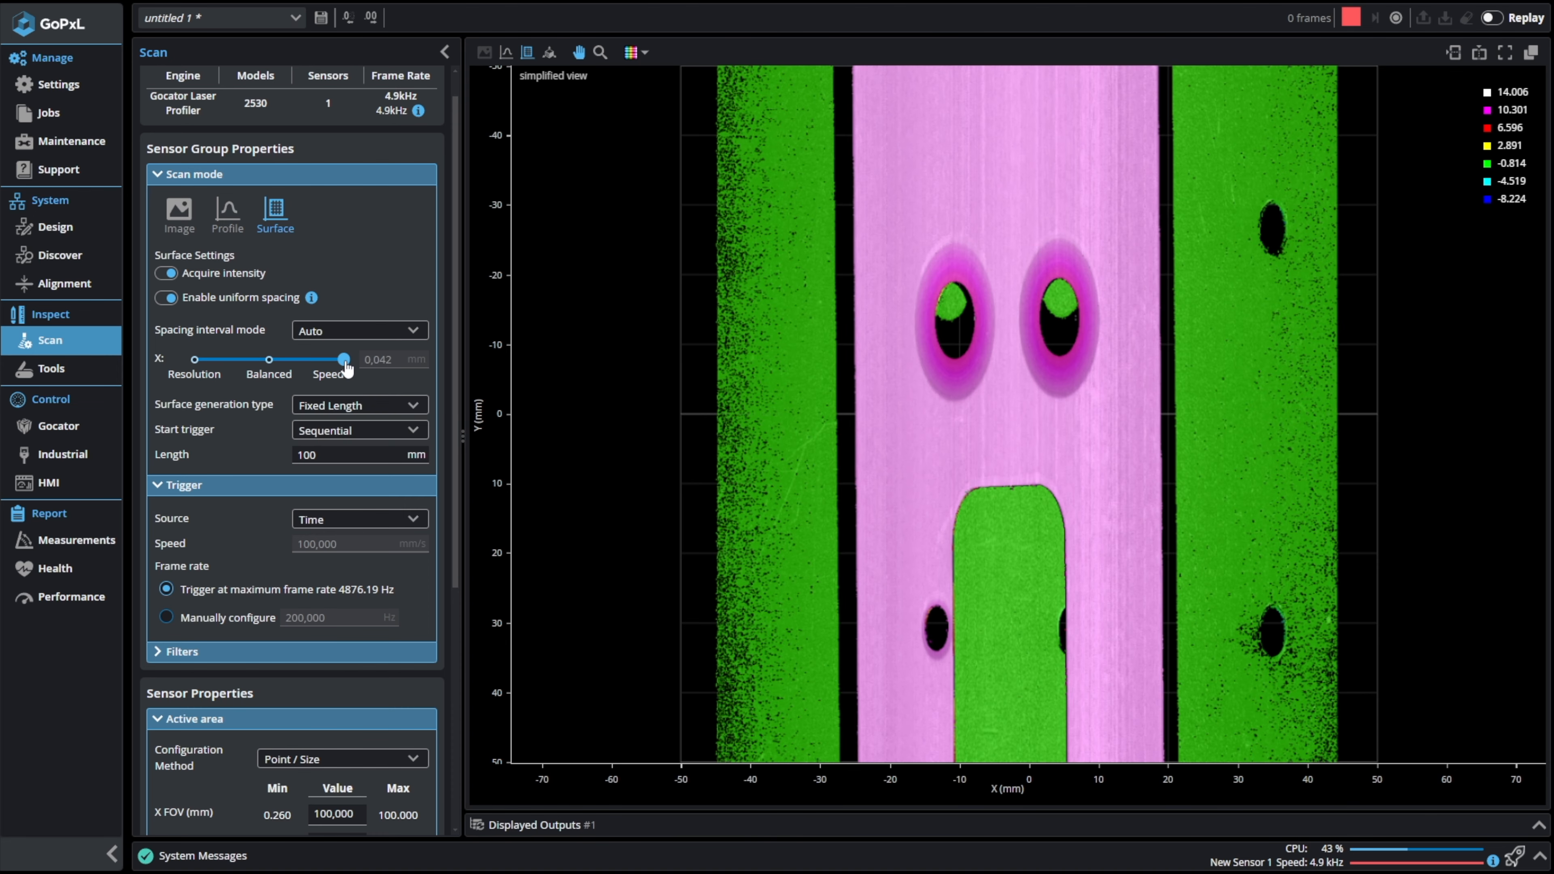
pyautogui.moveTo(344, 359); pyautogui.dragTo(194, 359)
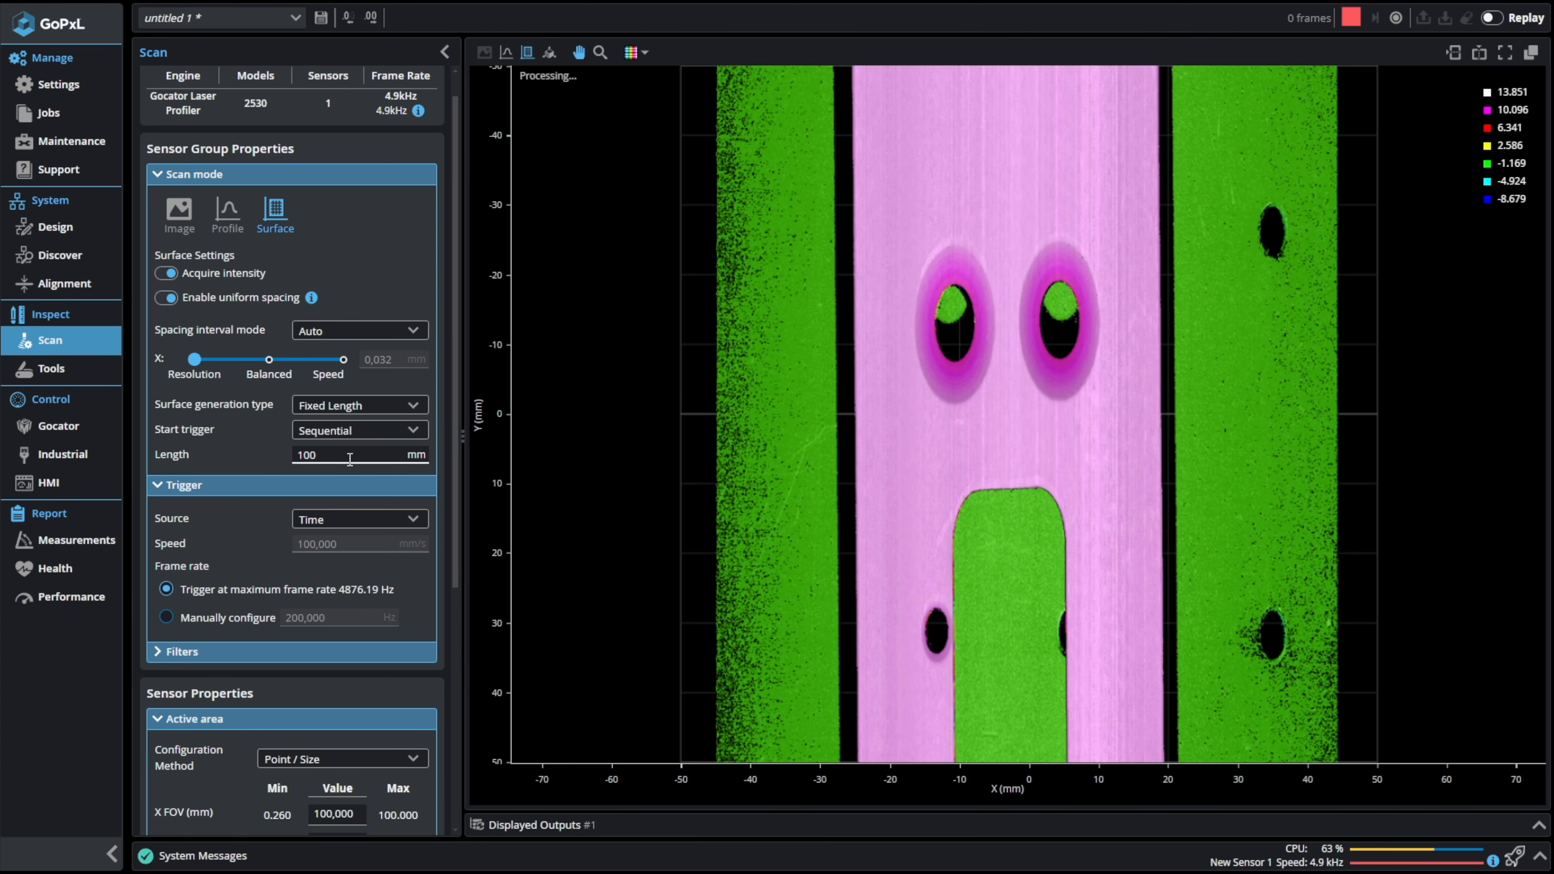
# Set the trigger source for the surface scan to Encoder
pyautogui.scroll(-3, 327, 449)
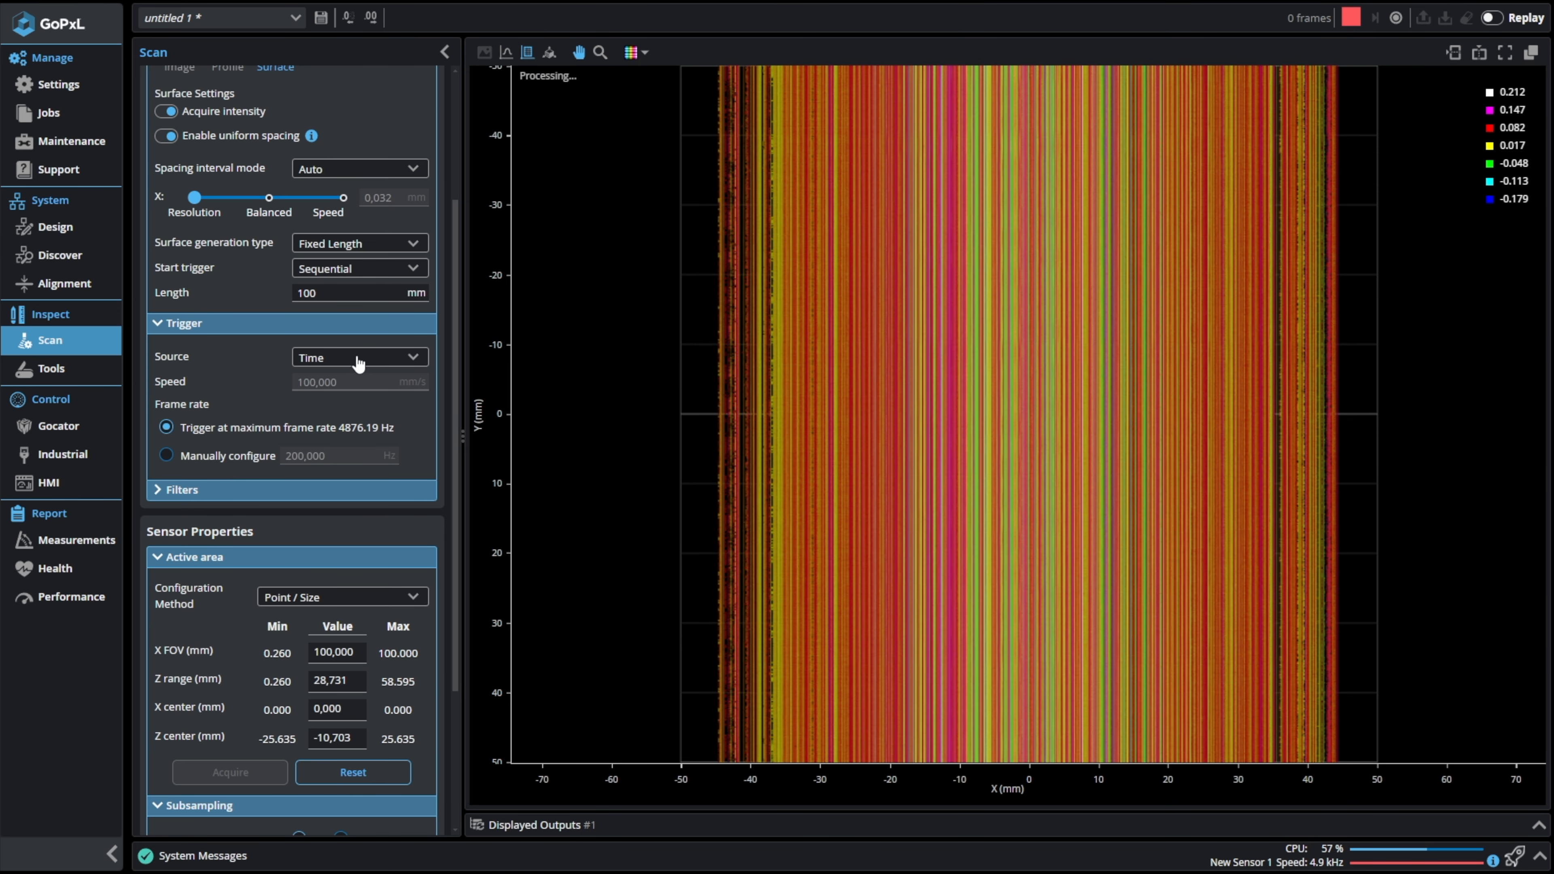
pyautogui.click(358, 360)
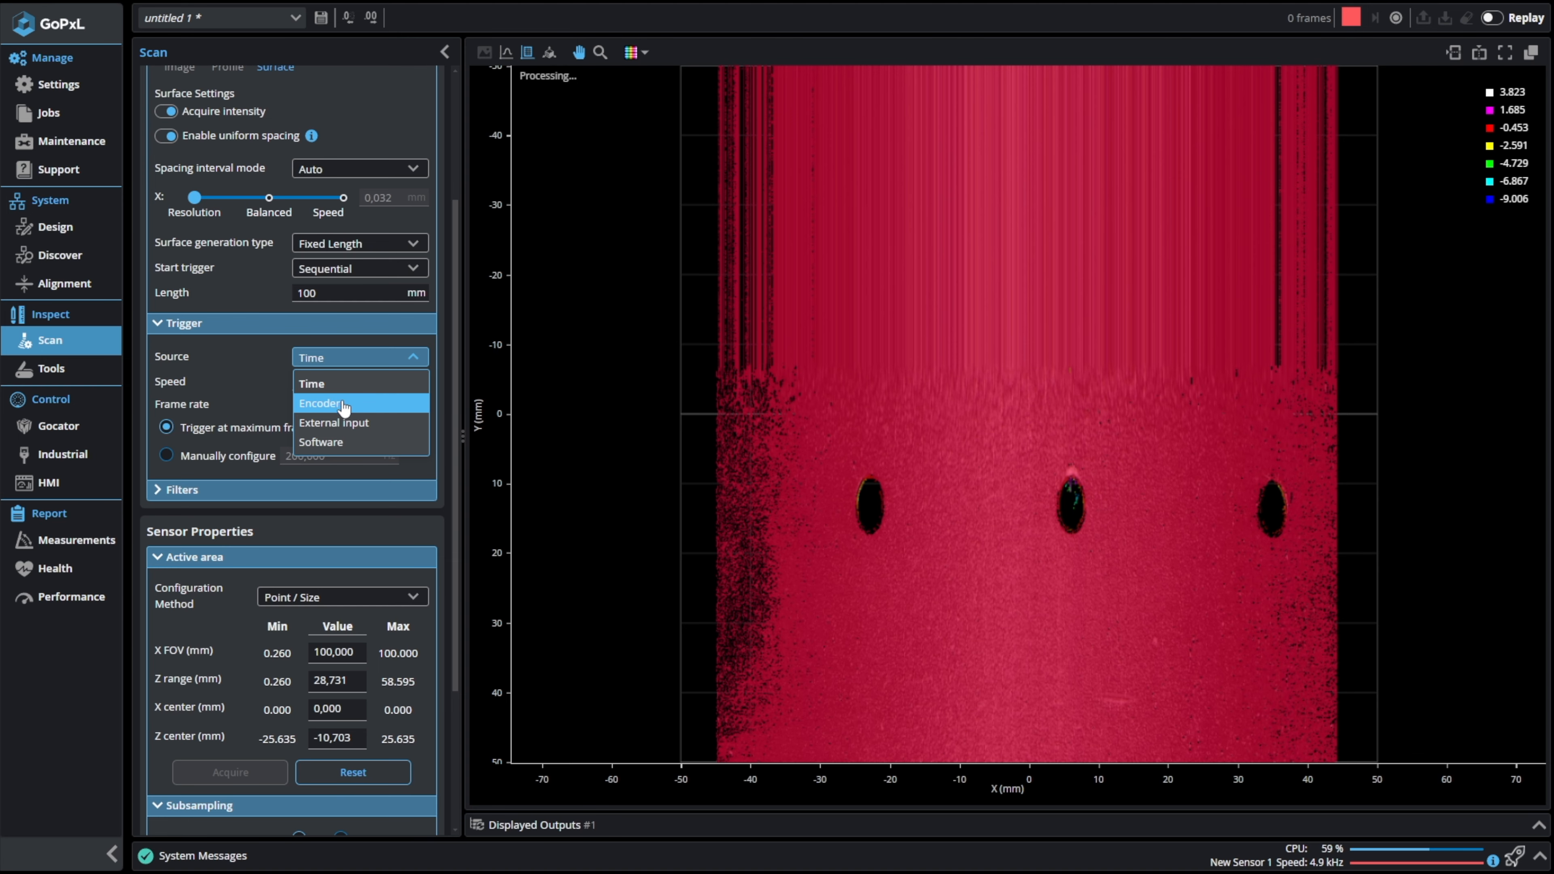
pyautogui.click(349, 402)
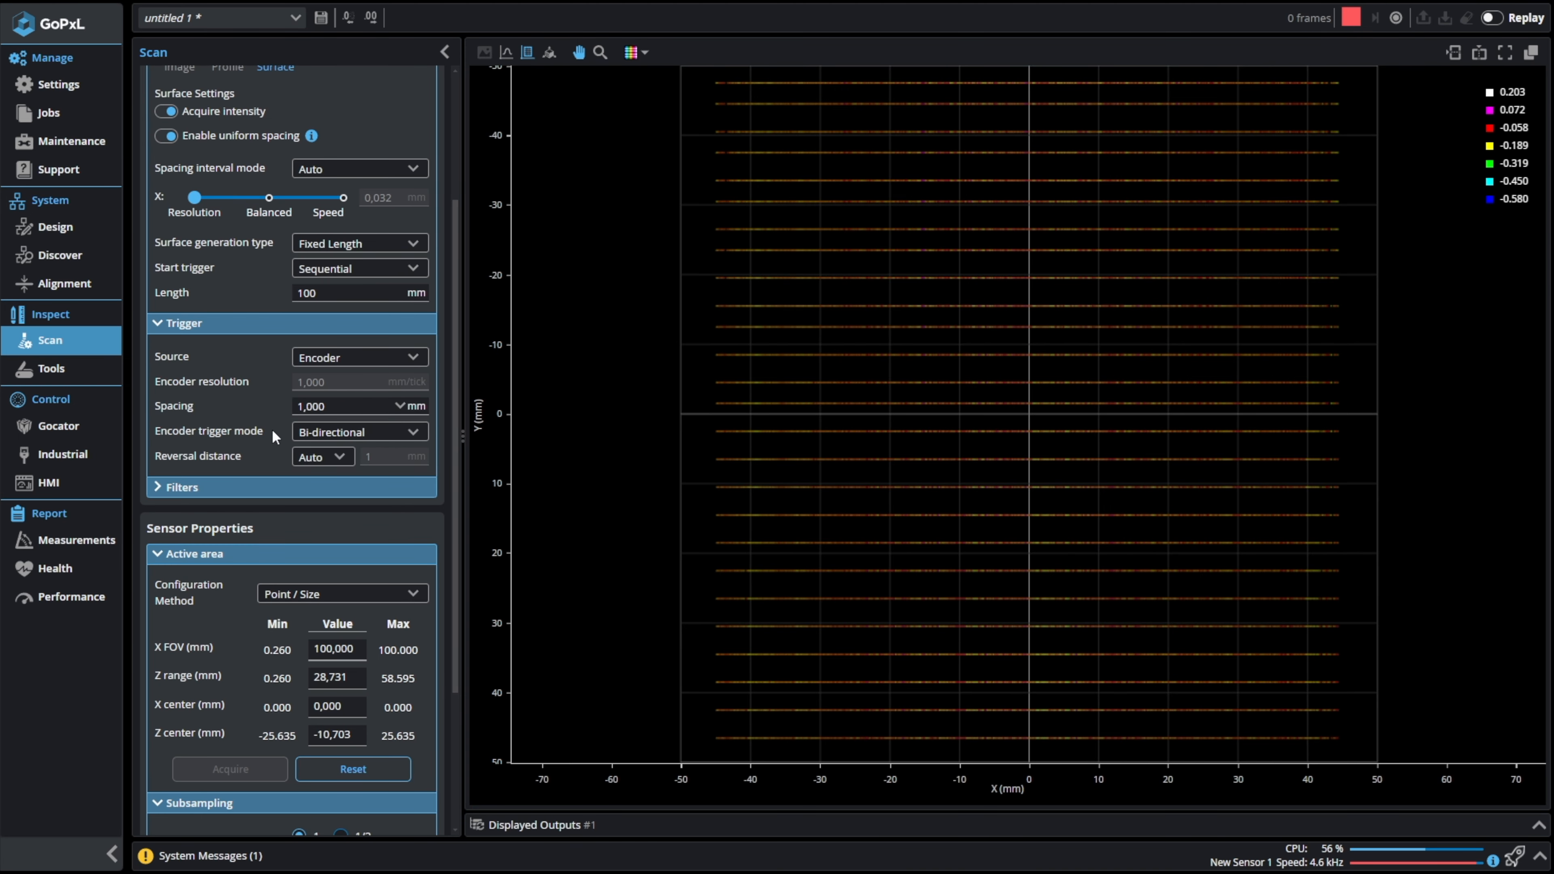
# Set the encoder resolution to 0.001 mm/tick in the sensor's alignment motion settings
pyautogui.click(96, 289)
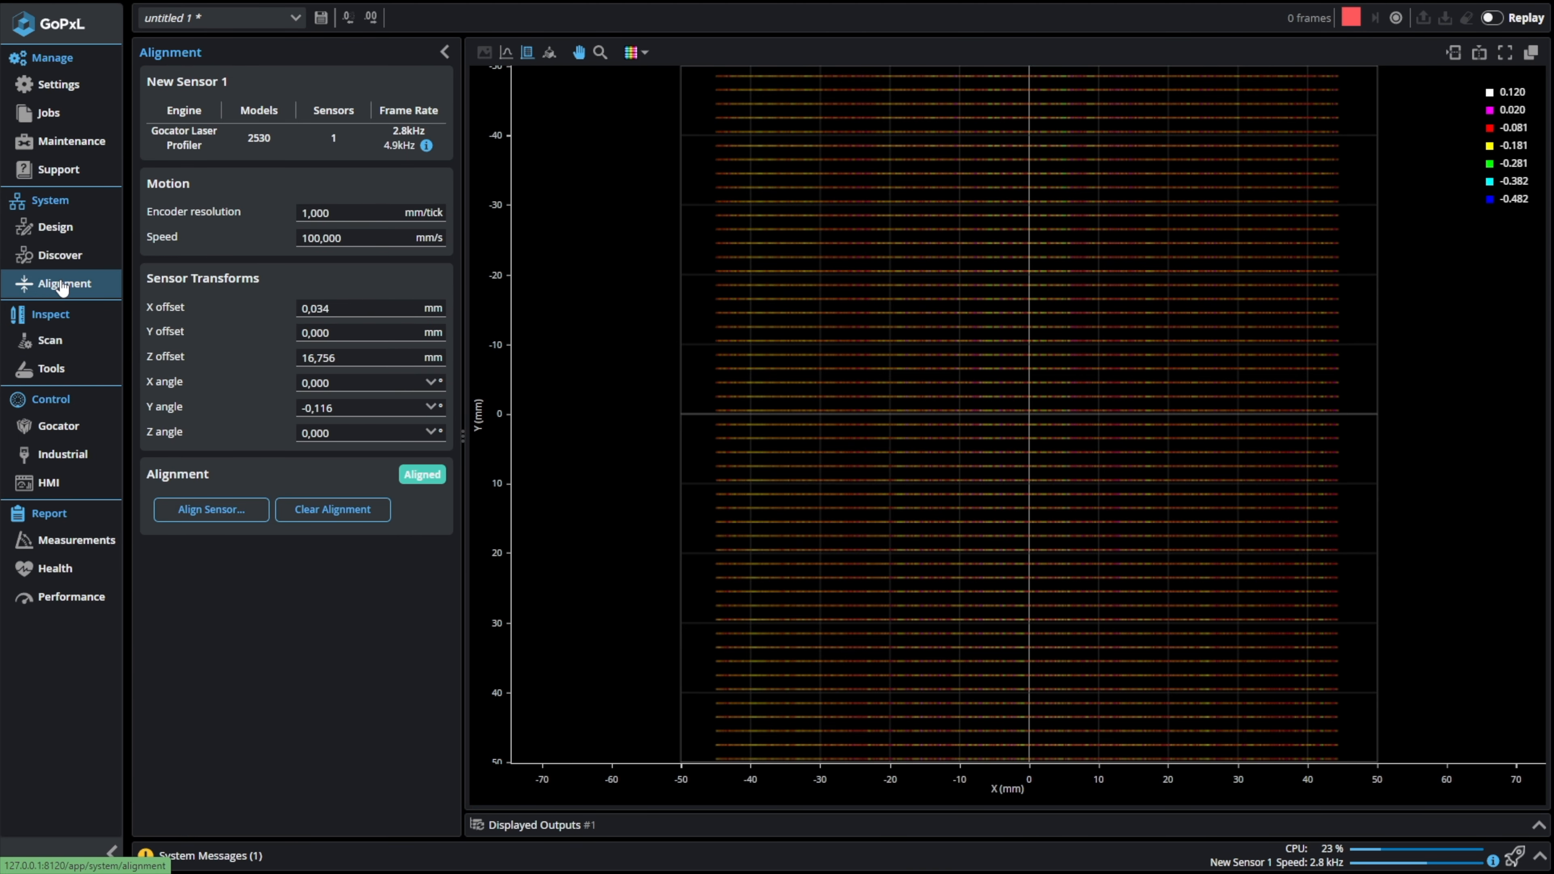
pyautogui.click(345, 211)
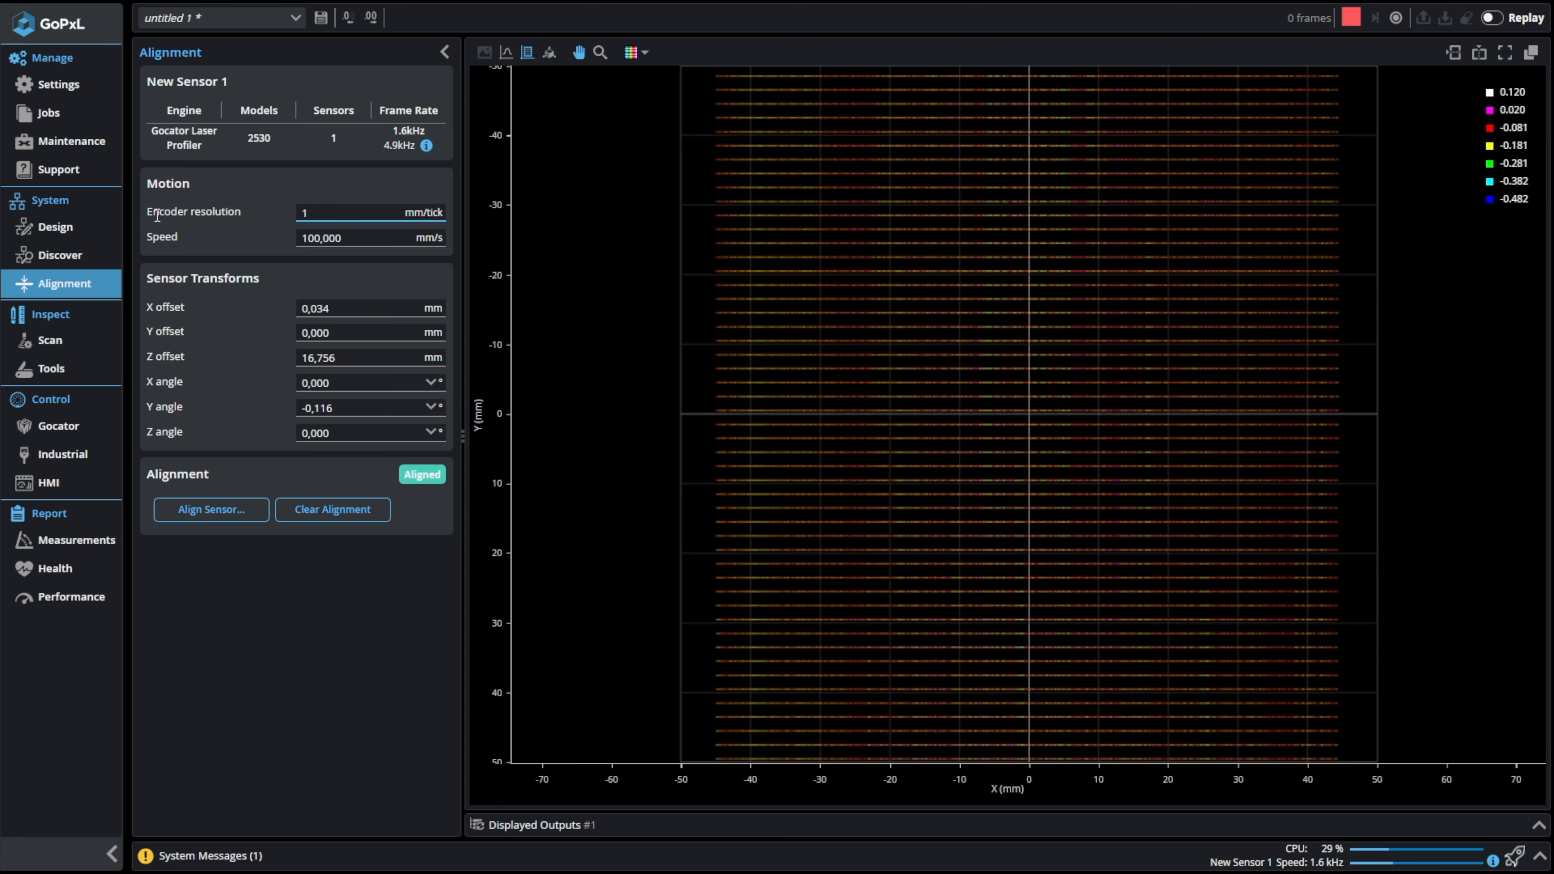
pyautogui.moveTo(330, 216); pyautogui.dragTo(281, 216)
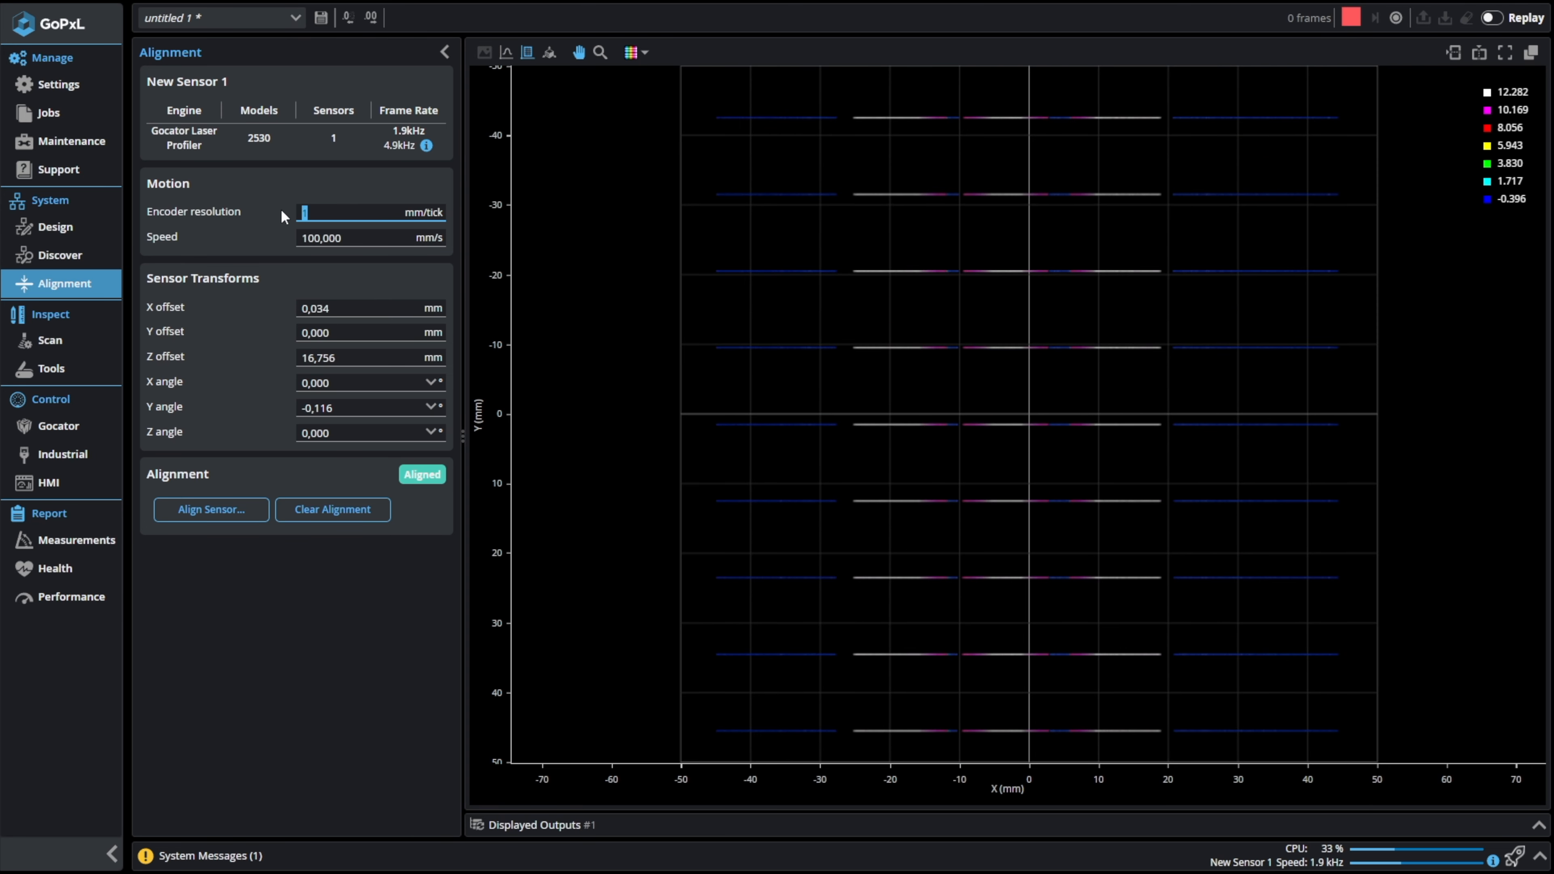
pyautogui.write('0.001')
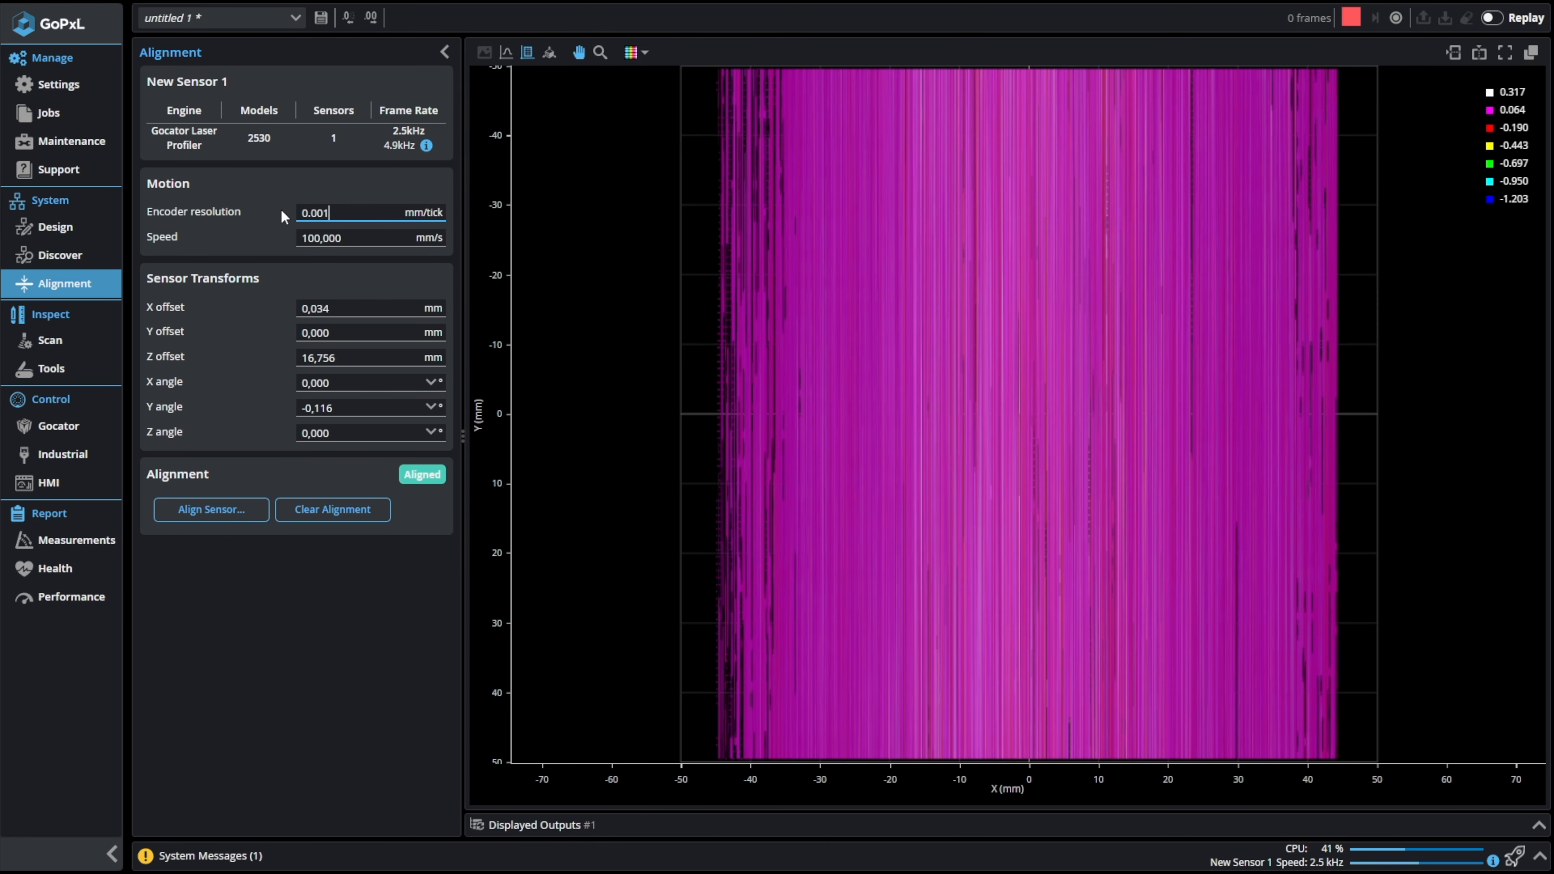
# Set the encoder trigger spacing to 0.020 mm in the scan settings
pyautogui.click(50, 341)
pyautogui.scroll(-4, 330, 368)
pyautogui.moveTo(324, 360); pyautogui.dragTo(295, 360)
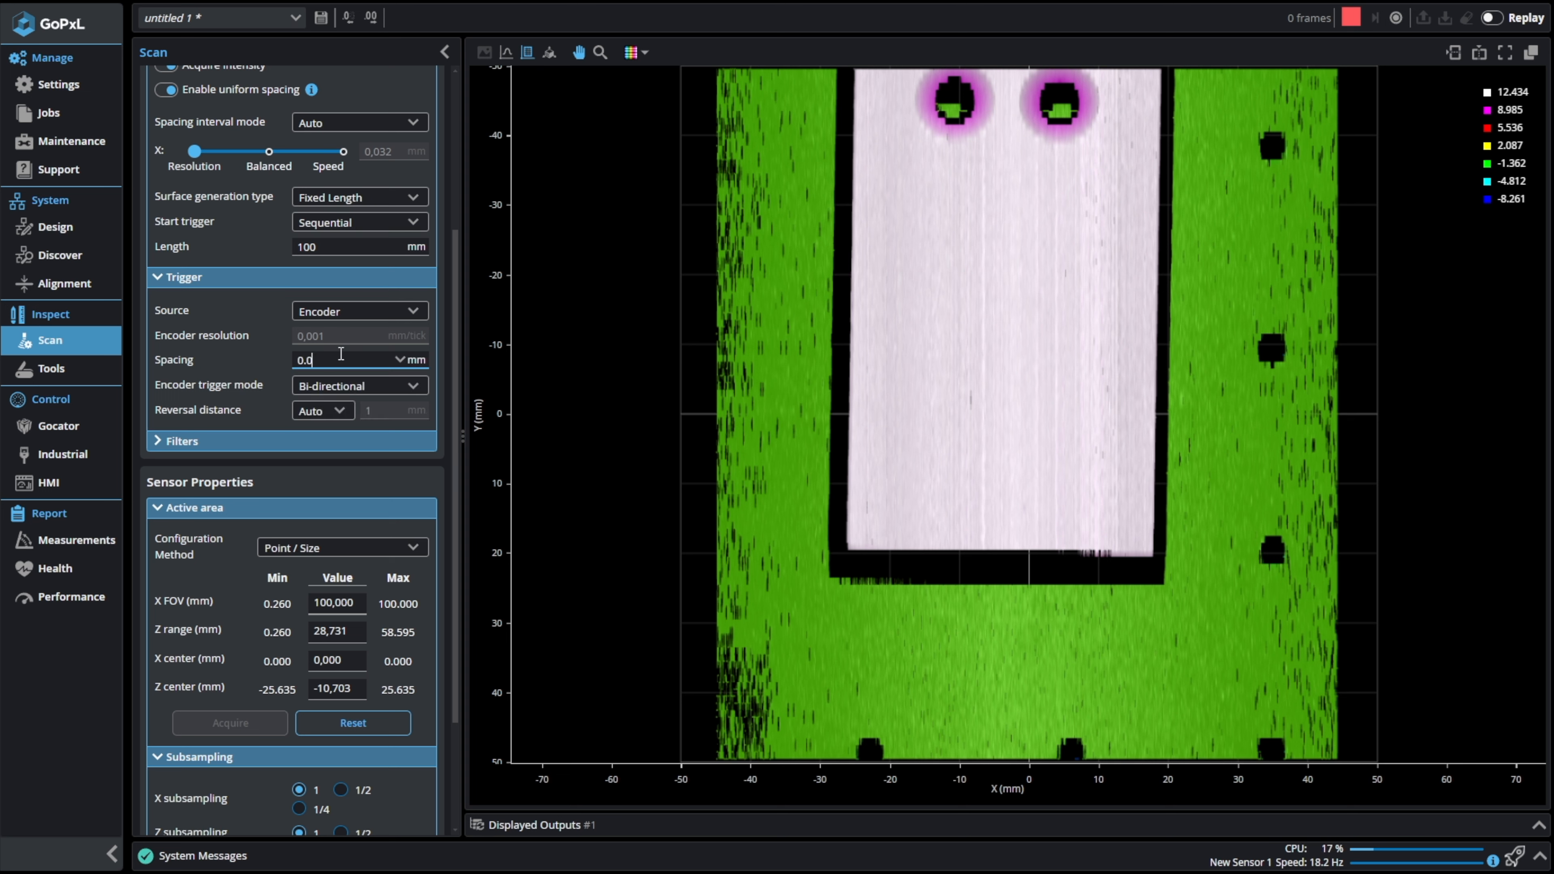
pyautogui.press('Return')
# Review the available encoder trigger modes and scan filters without changing them
pyautogui.click(372, 387)
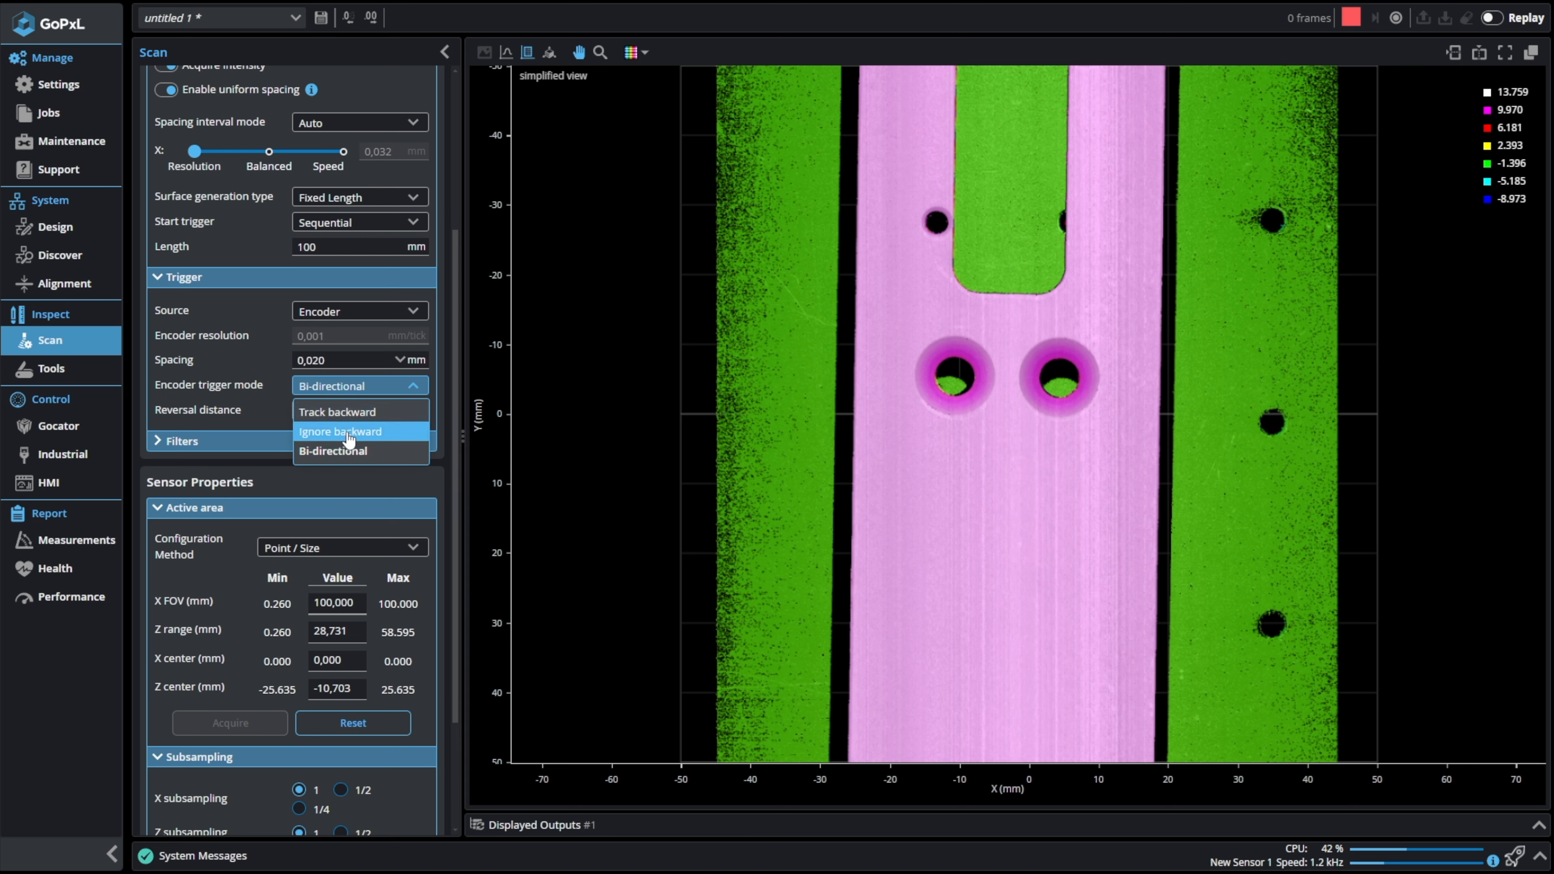
pyautogui.click(359, 385)
pyautogui.scroll(-1, 209, 425)
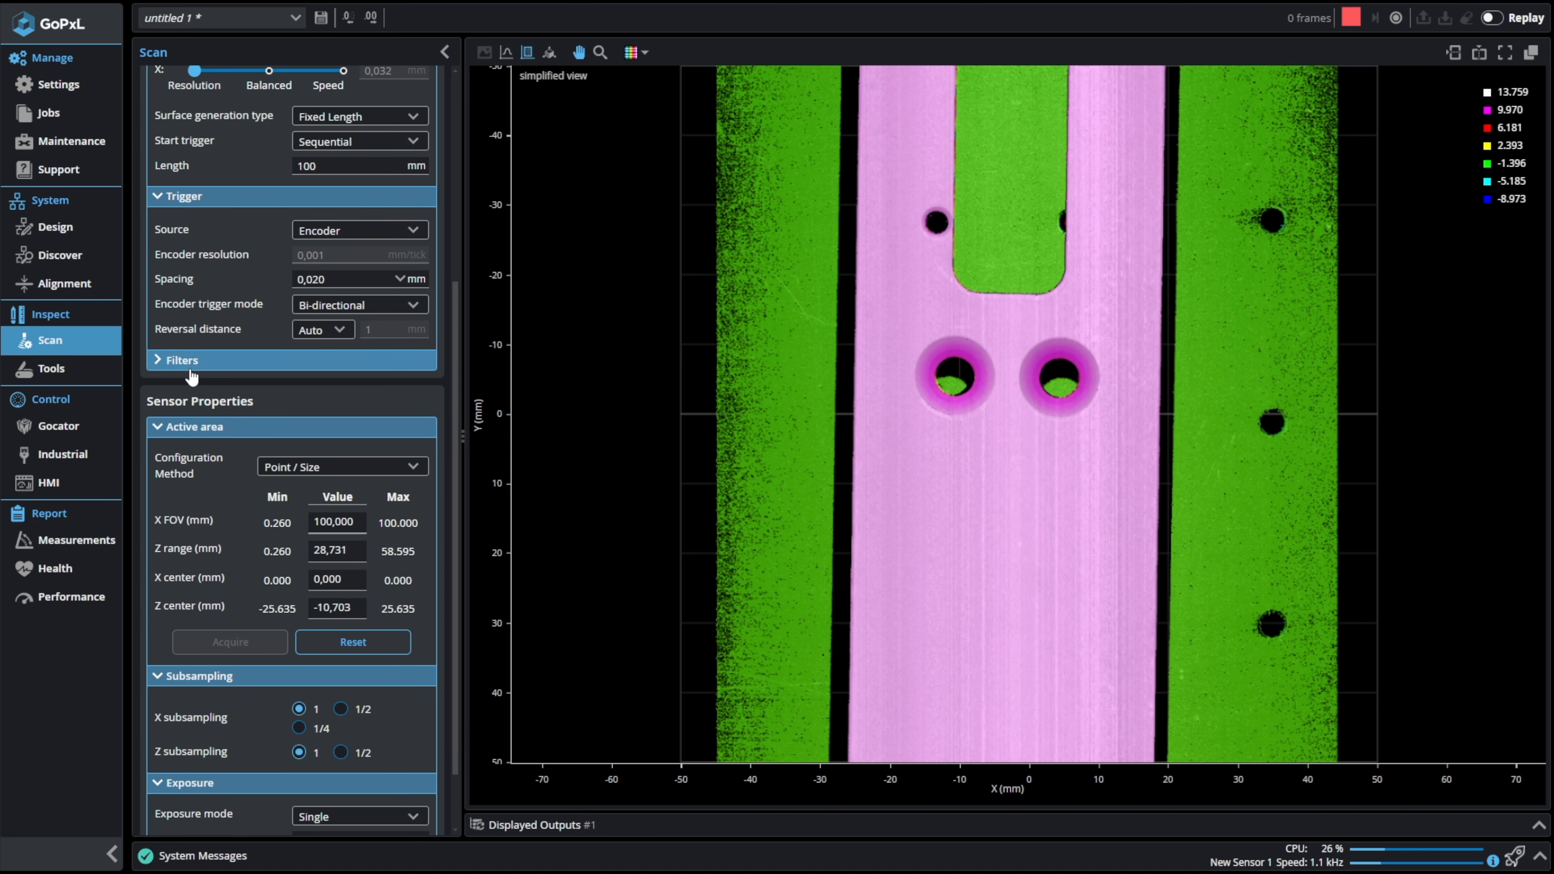
pyautogui.click(191, 365)
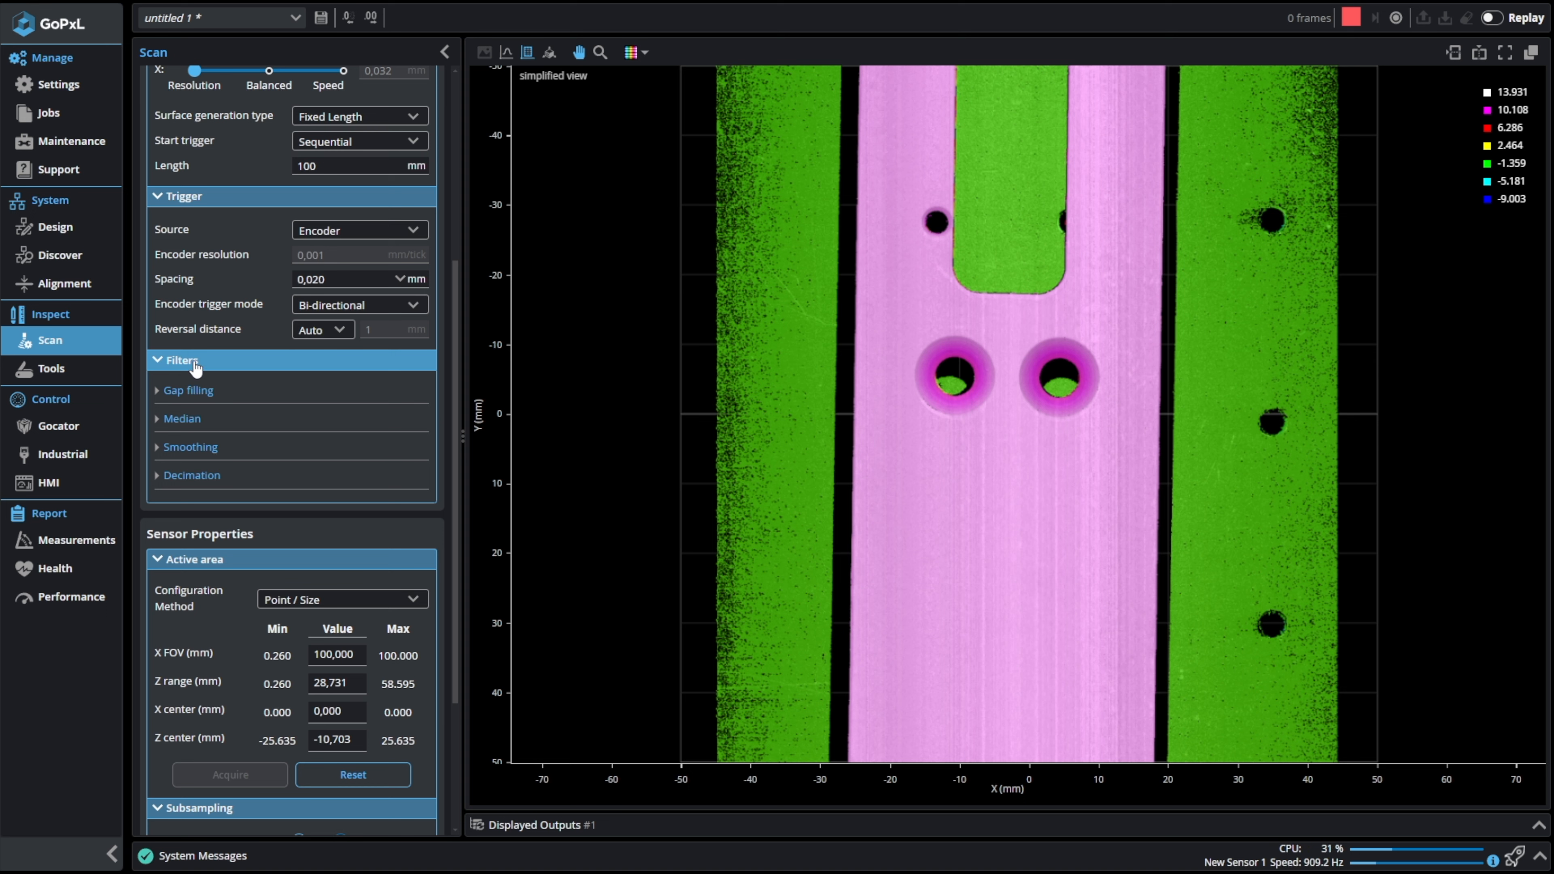
pyautogui.click(195, 366)
# Display the profile view and set the sensor's advanced material type to Custom, bringing up its spot detection settings
pyautogui.scroll(-2, 230, 389)
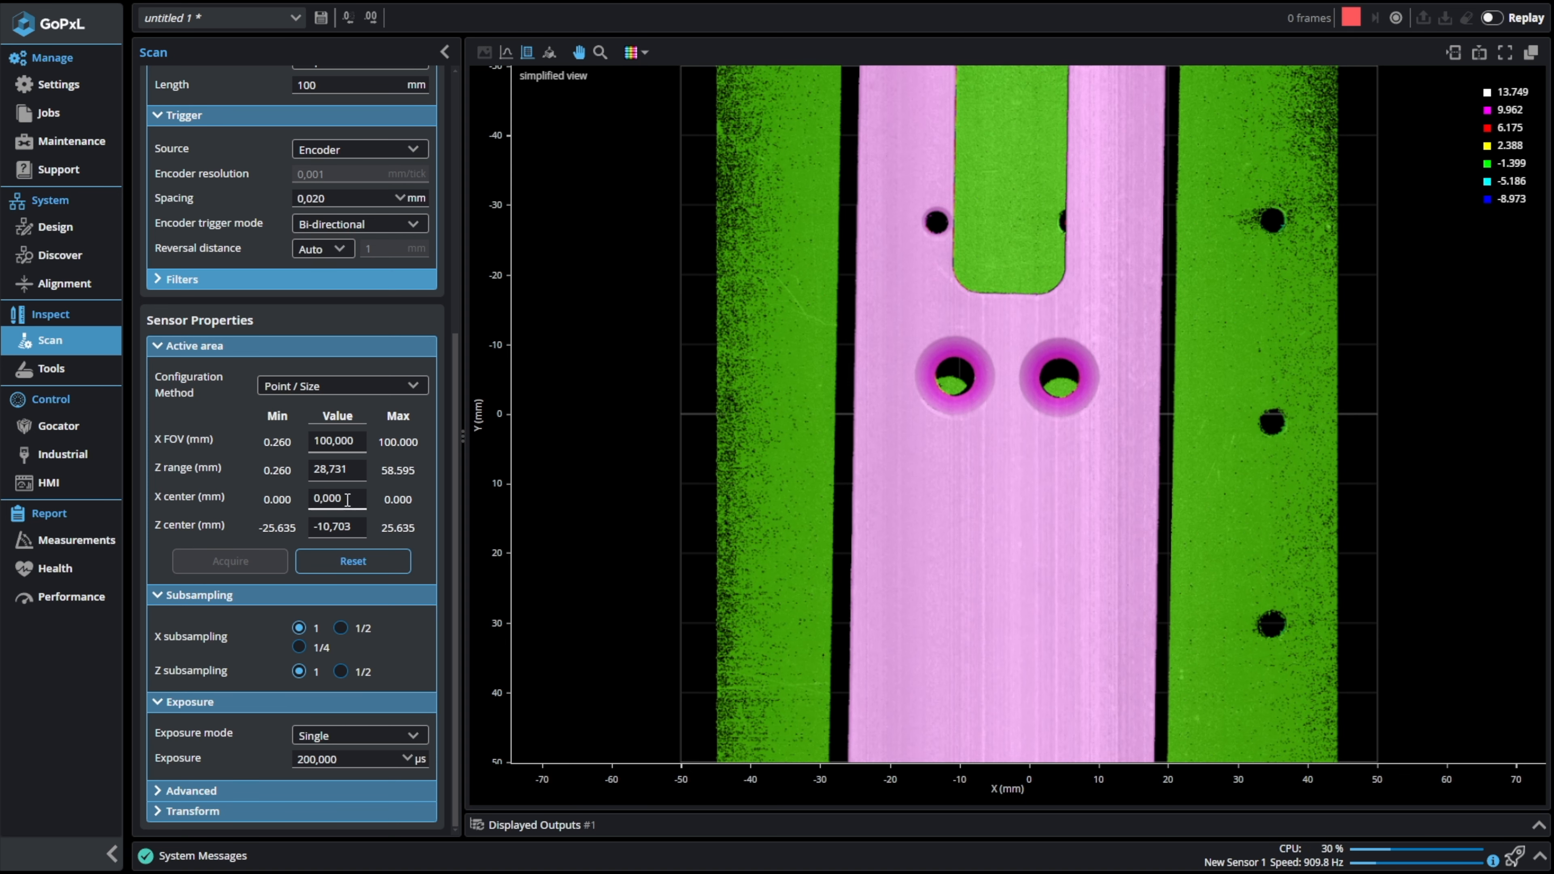
pyautogui.click(506, 53)
pyautogui.click(191, 790)
pyautogui.scroll(-2, 257, 703)
pyautogui.click(360, 663)
pyautogui.click(344, 707)
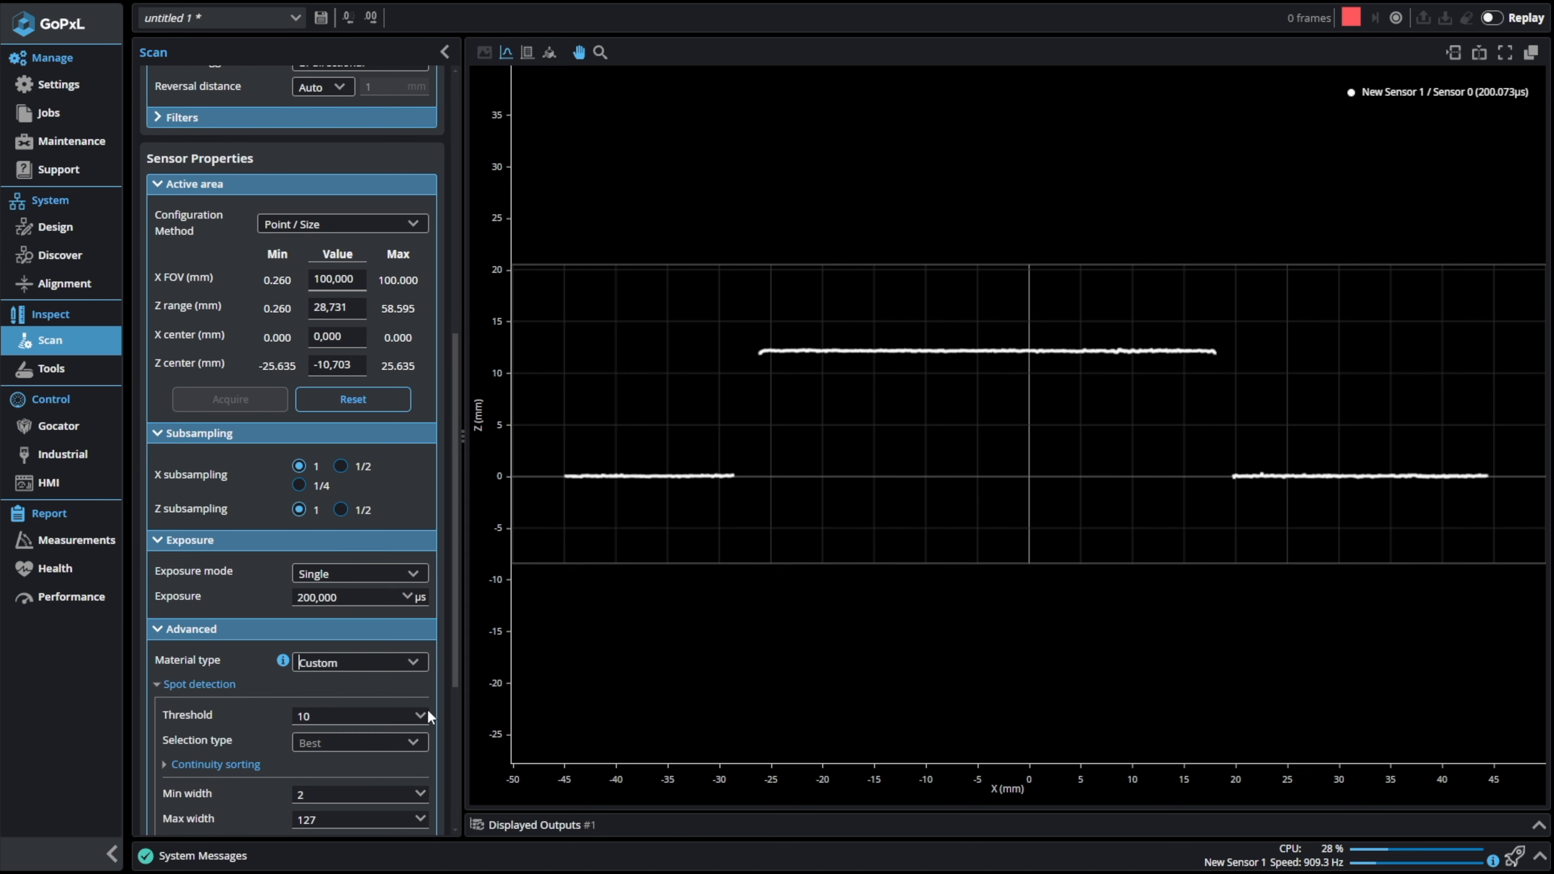
pyautogui.scroll(-1, 393, 687)
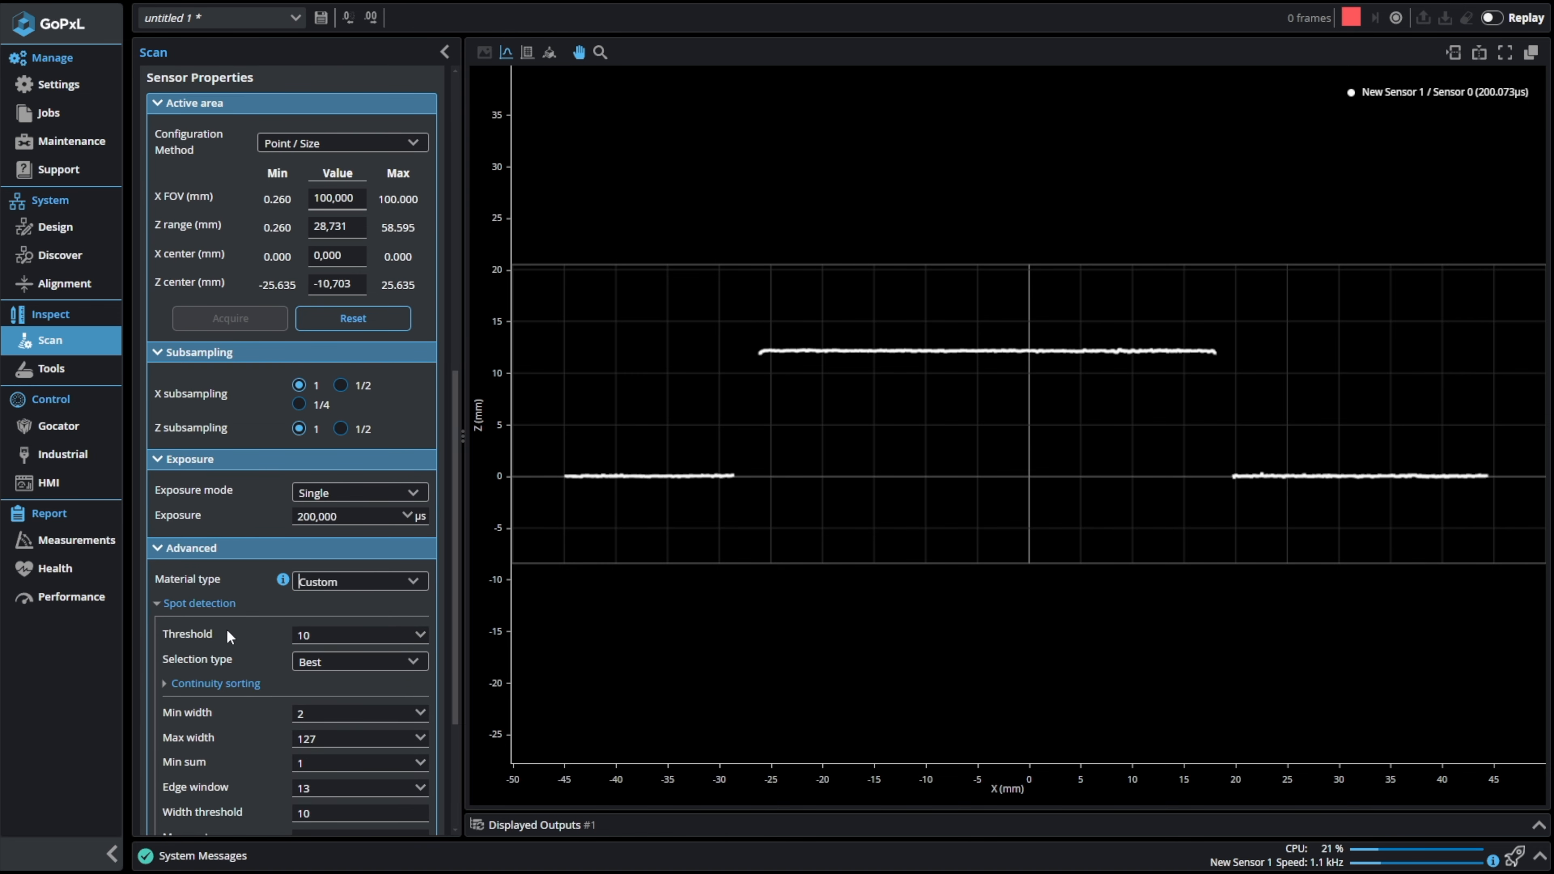